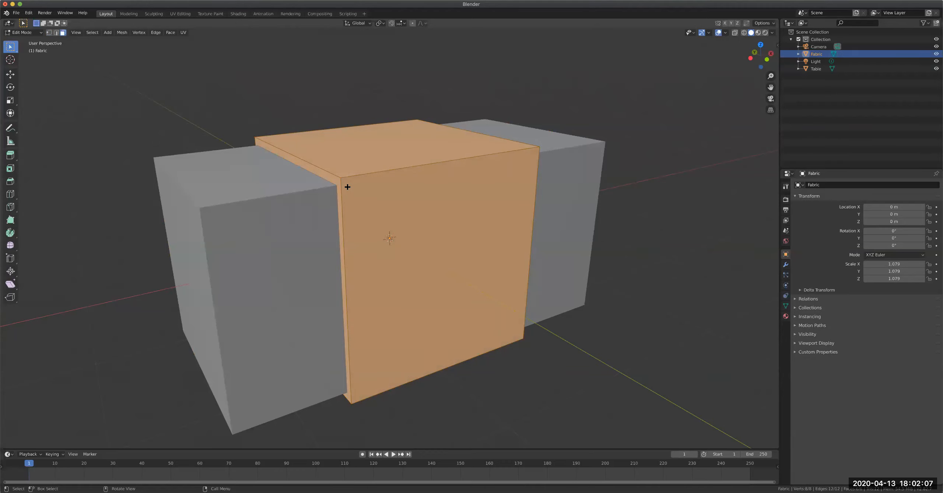
# Delete the bottom face and the two end faces of the Fabric cube
pyautogui.click(329, 175)
pyautogui.moveTo(373, 195); pyautogui.dragTo(363, 146, button='middle')
pyautogui.keyDown('shift'); pyautogui.click(366, 274); pyautogui.keyUp('shift')
pyautogui.moveTo(405, 256); pyautogui.dragTo(508, 277, button='middle')
pyautogui.keyDown('shift'); pyautogui.click(412, 248); pyautogui.keyUp('shift')
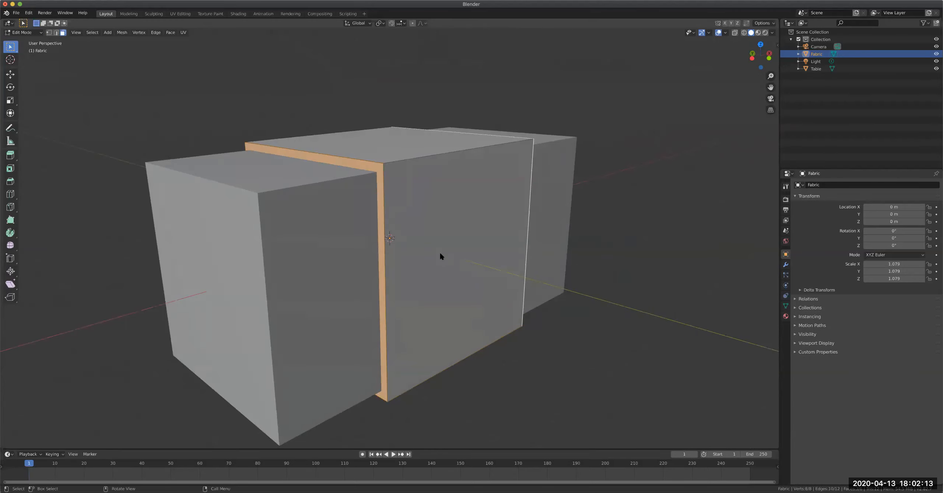
pyautogui.press('x')
pyautogui.click(441, 254)
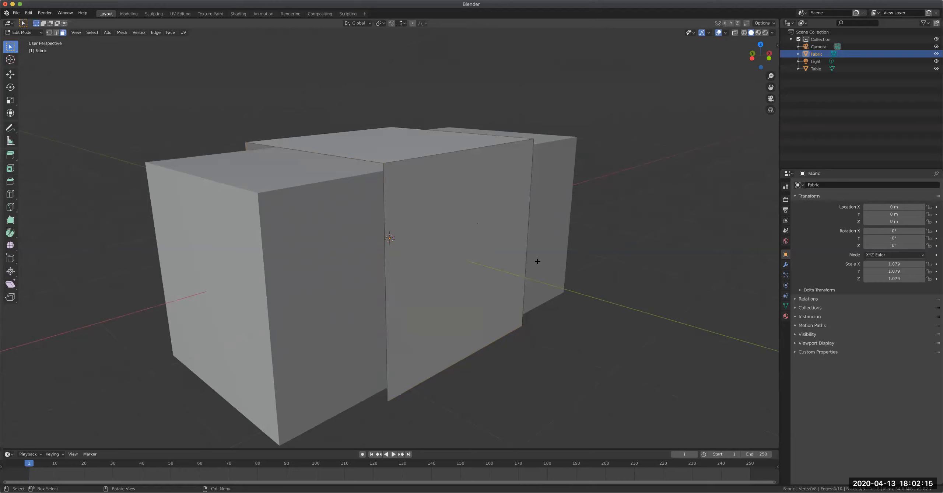
# Enable the Screencast Keys display for the 3D view
pyautogui.press('n')
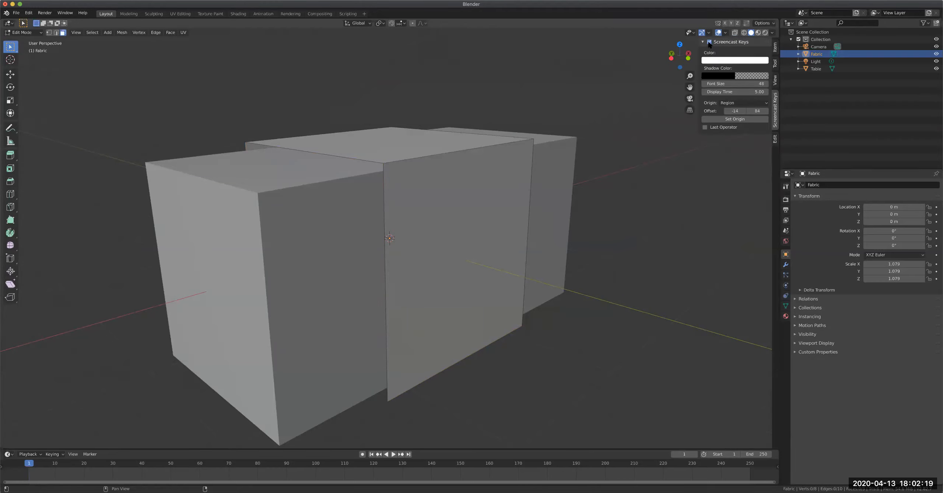
pyautogui.press('n')
pyautogui.scroll(4, 144, 349)
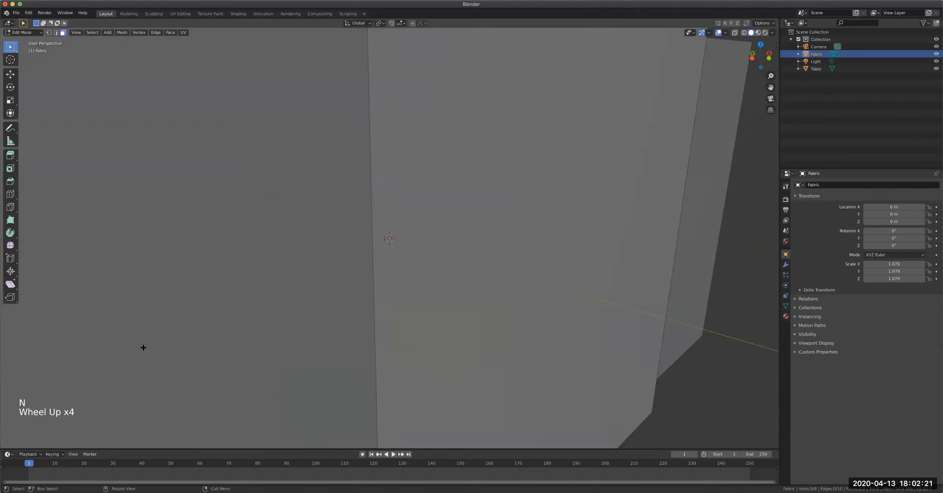
pyautogui.scroll(-5, 208, 323)
pyautogui.moveTo(287, 306)
pyautogui.mouseDown(button='middle')
pyautogui.moveTo(297, 270)
pyautogui.moveTo(288, 320)
pyautogui.moveTo(284, 310)
pyautogui.mouseUp(button='middle')
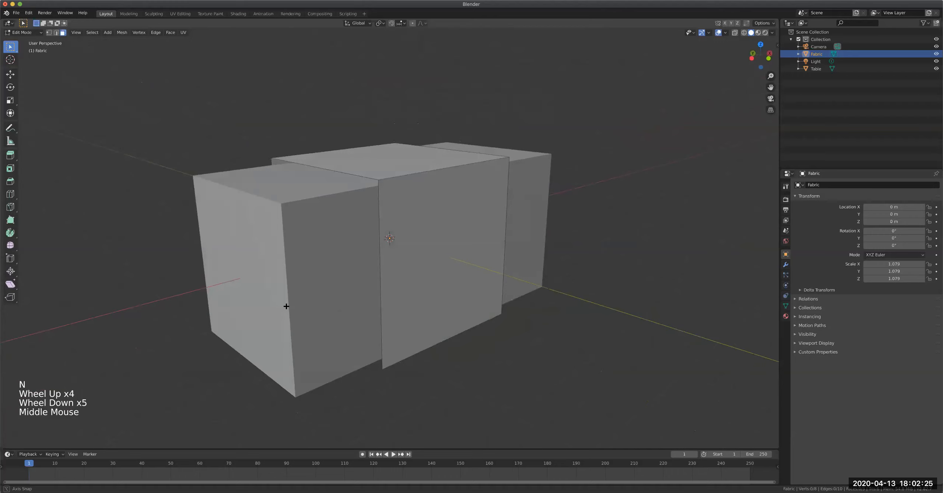
pyautogui.moveTo(385, 233); pyautogui.dragTo(397, 233, button='middle')
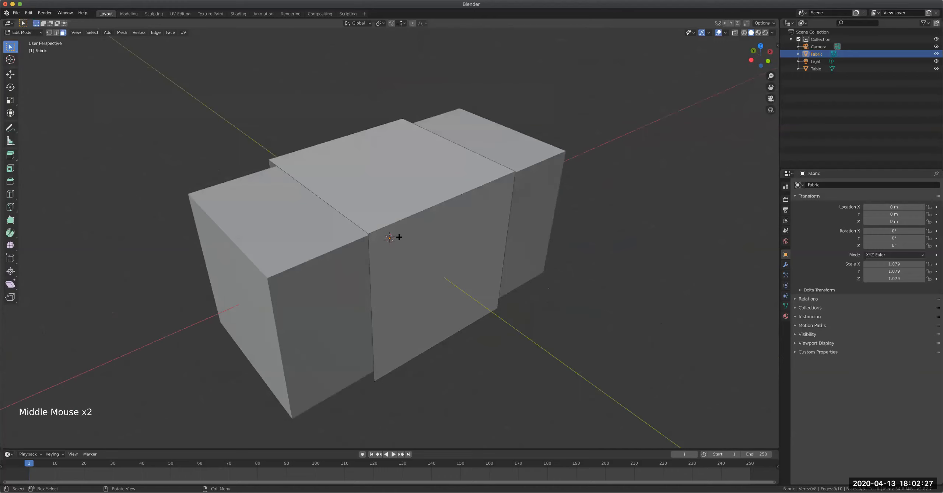
# Return the Fabric object to Object Mode and switch to the Shading workspace with its whole node tree framed
pyautogui.press('Tab')
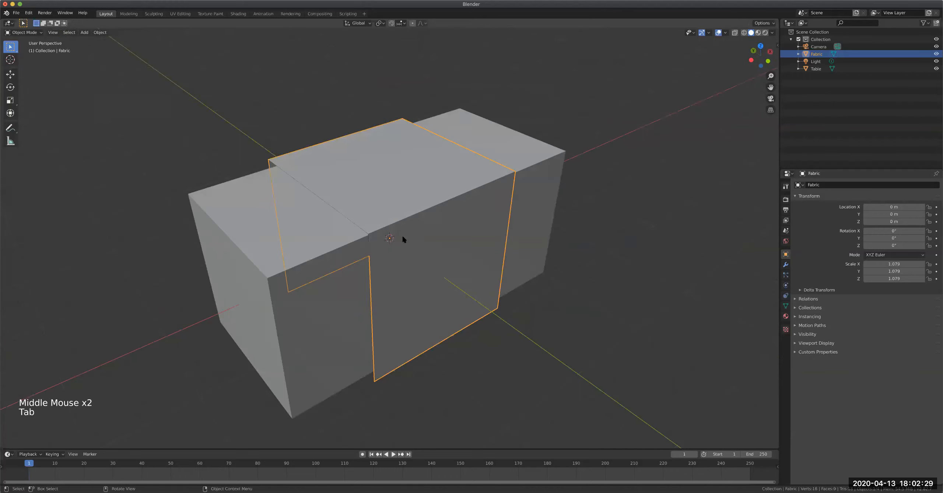
pyautogui.moveTo(410, 241); pyautogui.dragTo(419, 229, button='middle')
pyautogui.scroll(2, 419, 230)
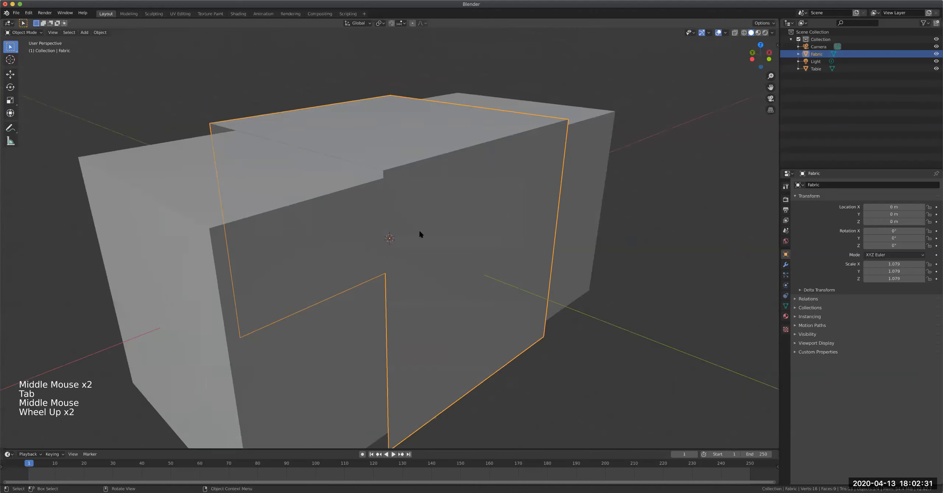
pyautogui.scroll(-1, 419, 229)
pyautogui.click(238, 14)
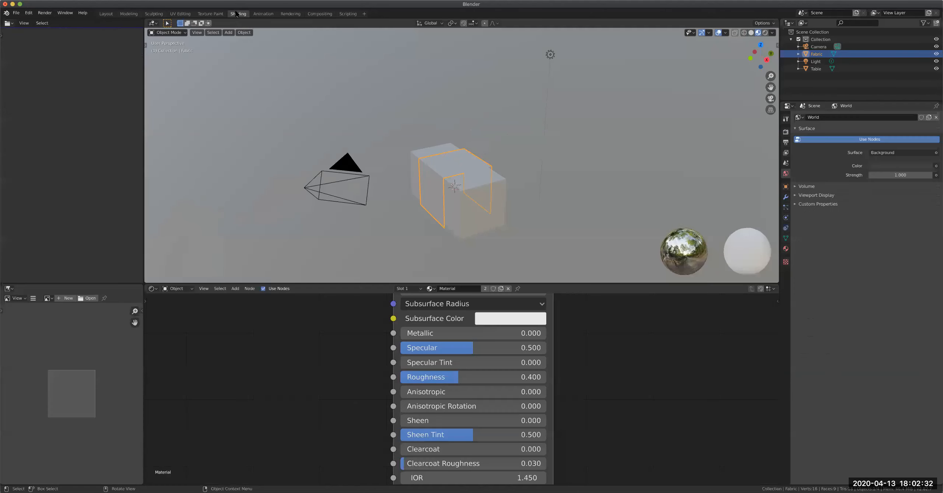
pyautogui.press('Home')
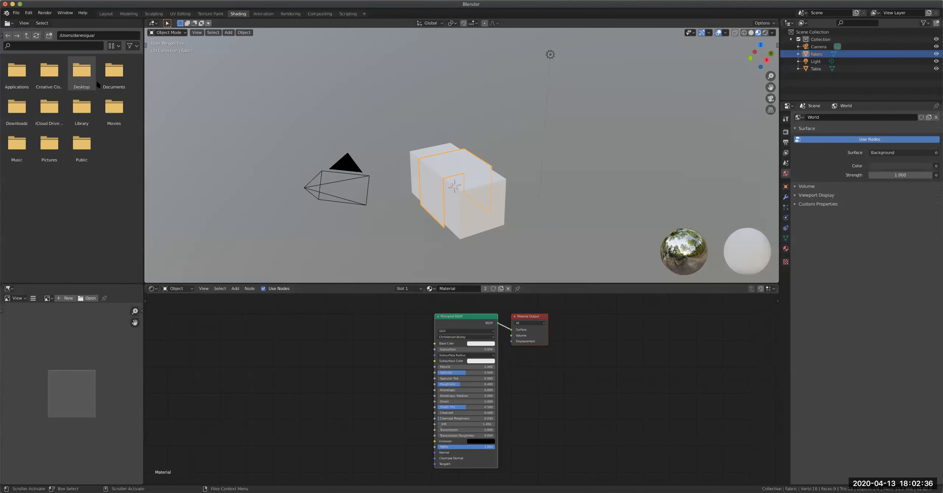
# Bring Fabric019_4K_Color.jpg from the Fabric019 folder in Downloads into the material and connect it to Base Color
pyautogui.doubleClick(25, 110)
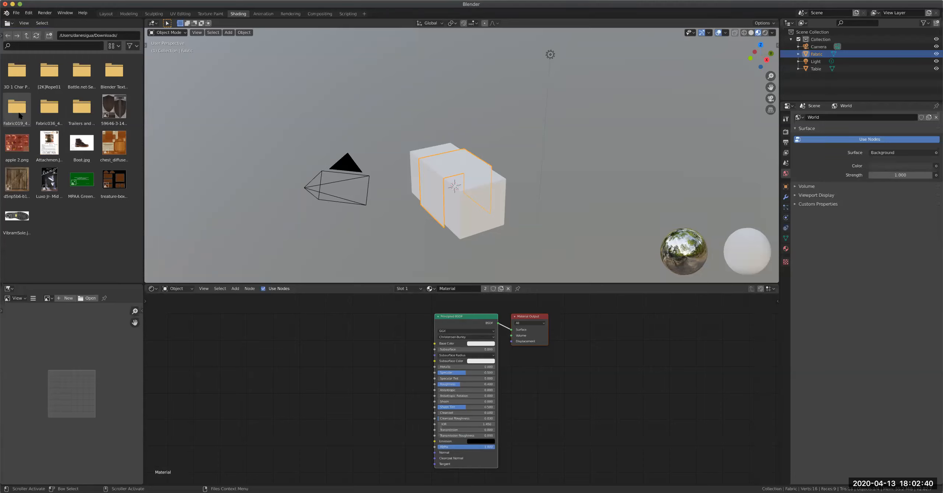
pyautogui.doubleClick(45, 117)
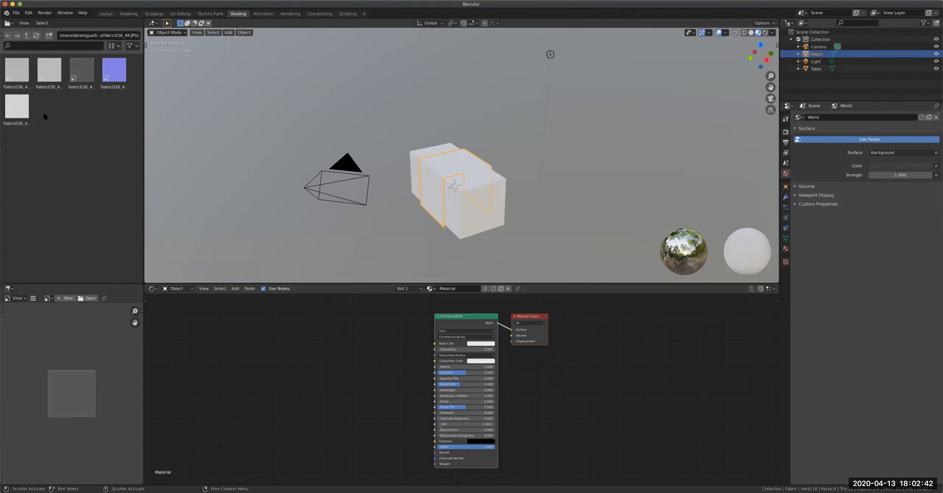
pyautogui.click(27, 36)
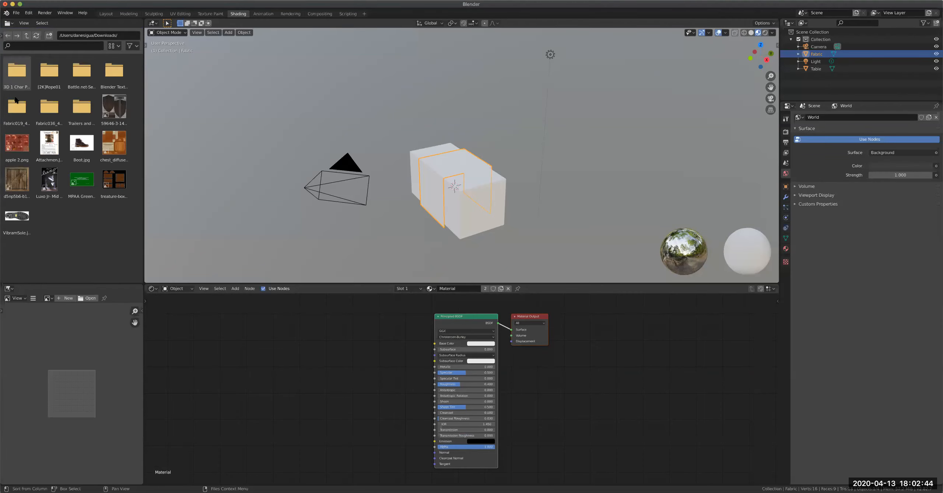
pyautogui.doubleClick(16, 102)
pyautogui.moveTo(19, 69); pyautogui.dragTo(435, 343)
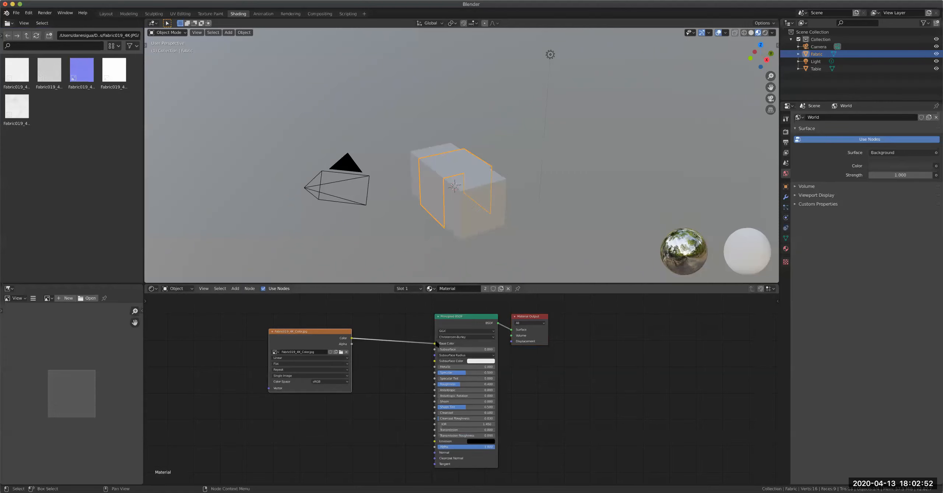
pyautogui.scroll(4, 456, 172)
pyautogui.scroll(-2, 439, 195)
pyautogui.moveTo(439, 196); pyautogui.dragTo(270, 138, button='middle')
pyautogui.scroll(2, 456, 190)
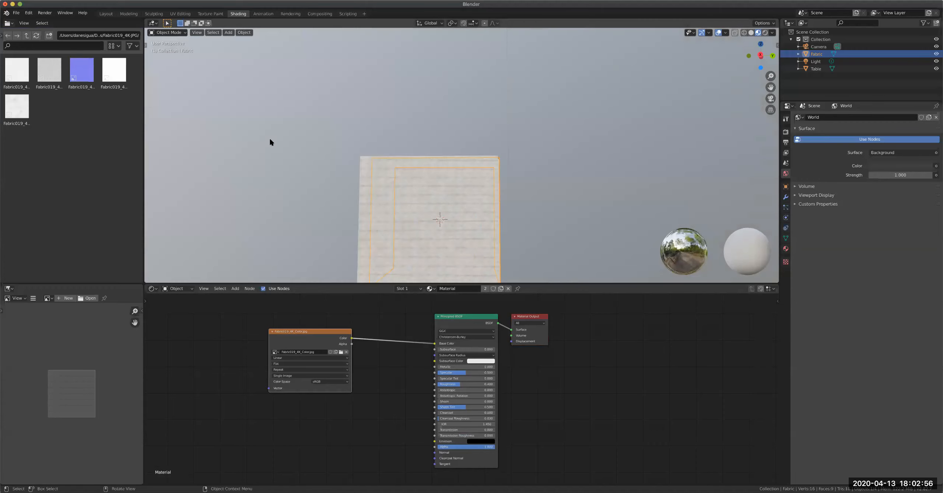
# Replace the Fabric019 color node with the ambient occlusion image from the Fabric036 folder in Downloads
pyautogui.click(26, 36)
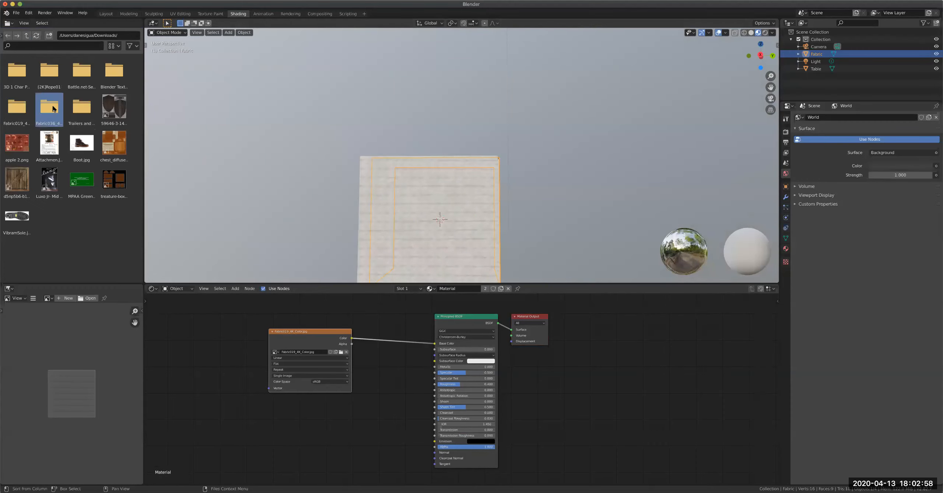
pyautogui.doubleClick(49, 107)
pyautogui.moveTo(19, 84); pyautogui.dragTo(235, 336)
pyautogui.click(335, 332)
pyautogui.press('x')
pyautogui.moveTo(291, 349); pyautogui.dragTo(340, 340)
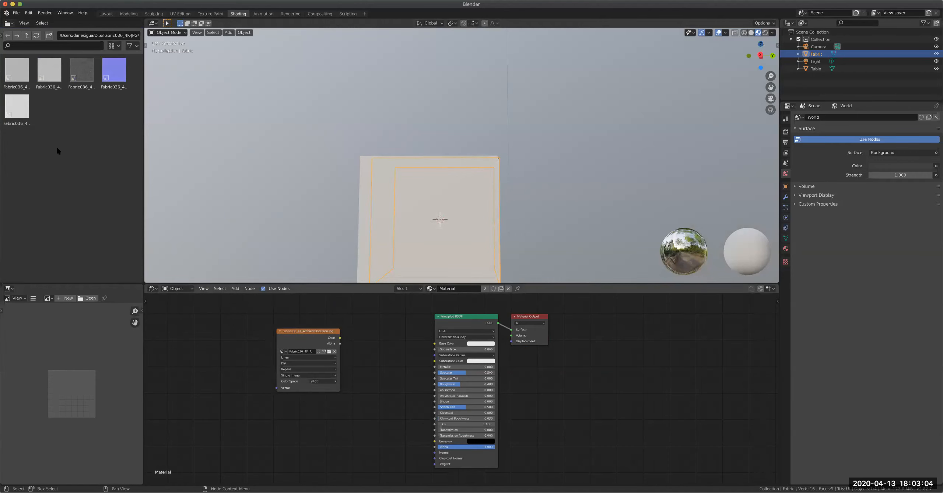
# Connect the Fabric036 color image to the Principled BSDF's Base Color and delete the ambient occlusion node
pyautogui.moveTo(50, 78); pyautogui.dragTo(434, 343)
pyautogui.click(314, 331)
pyautogui.press('x')
pyautogui.moveTo(317, 335); pyautogui.dragTo(257, 332)
# Add the Fabric036 normal image and link it through a Normal Map node to the Principled BSDF's Normal input
pyautogui.moveTo(111, 66); pyautogui.dragTo(272, 410)
pyautogui.hotkey('shift', 'a')
pyautogui.moveTo(326, 455)
pyautogui.click(390, 433)
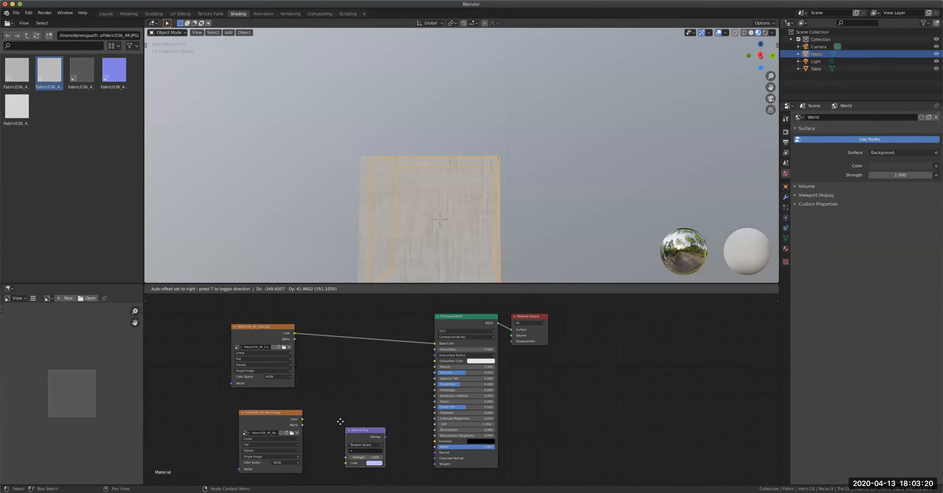
pyautogui.click(332, 410)
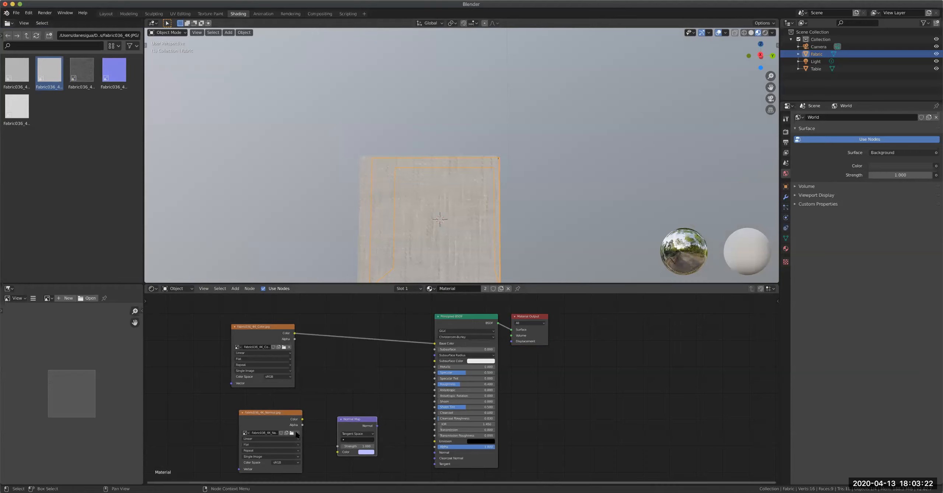
pyautogui.moveTo(302, 419); pyautogui.dragTo(337, 451)
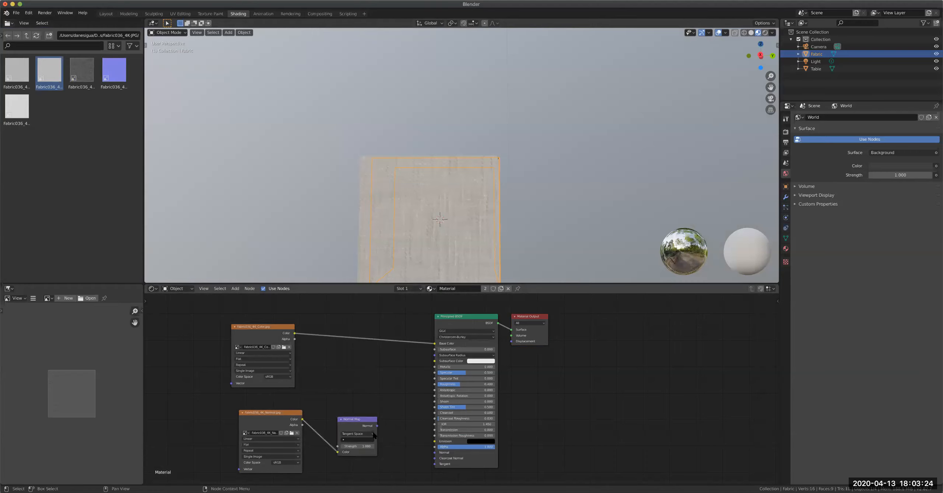
pyautogui.moveTo(377, 426); pyautogui.dragTo(435, 452)
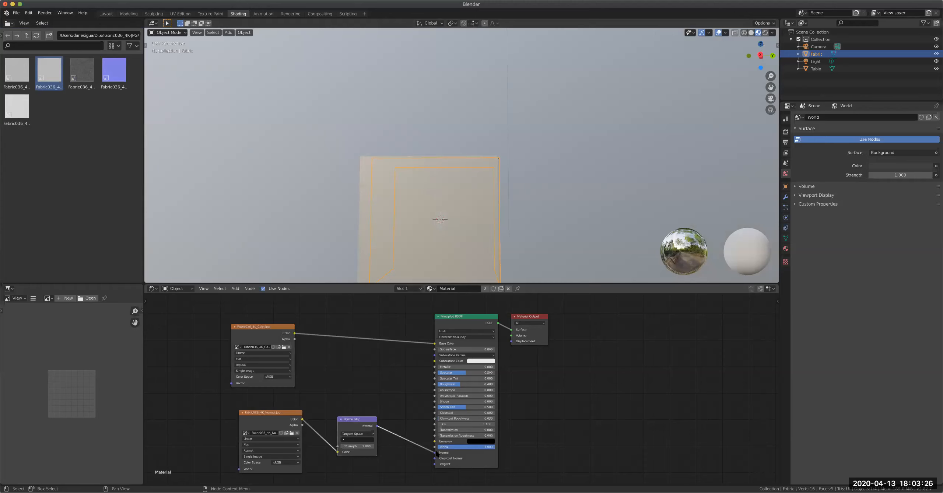
# Remove the fabric material slot from the Table object
pyautogui.moveTo(458, 221); pyautogui.dragTo(444, 205, button='middle')
pyautogui.click(445, 206)
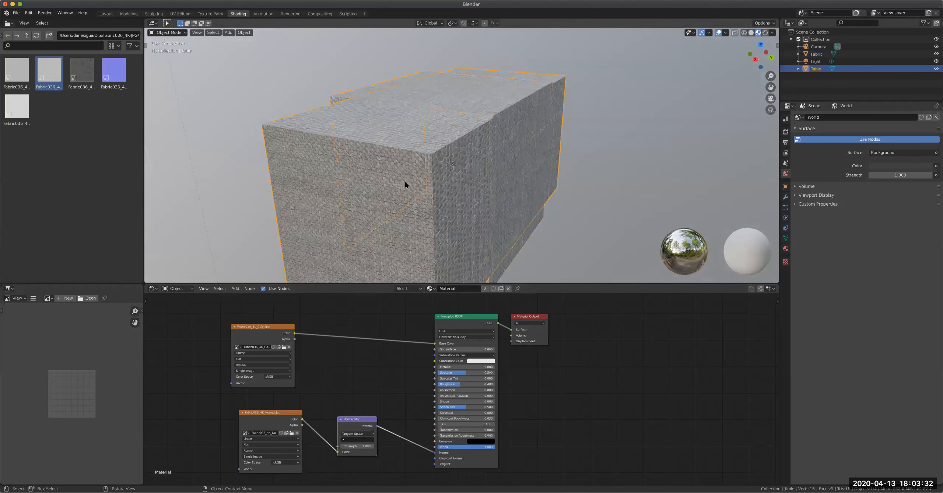
pyautogui.click(785, 248)
pyautogui.click(935, 125)
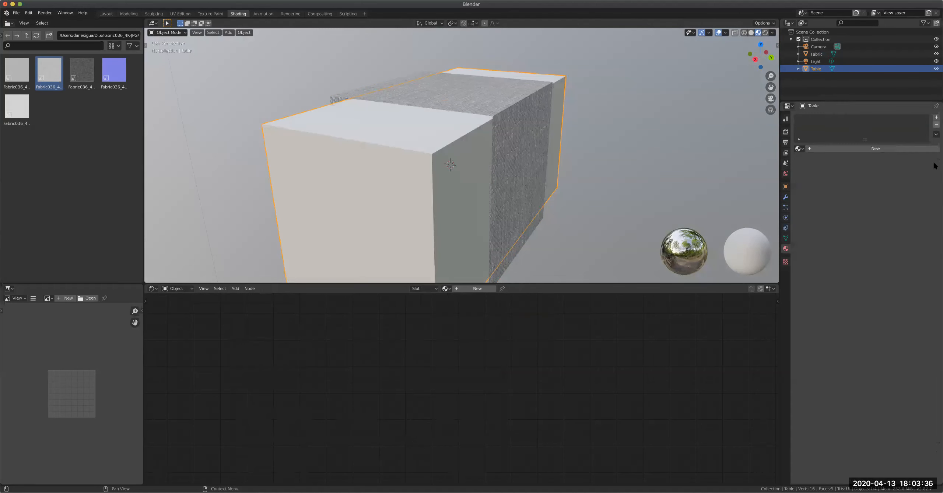
# Give the Table object a new material and darken its Base Color to a near-black grey
pyautogui.click(896, 151)
pyautogui.click(894, 224)
pyautogui.moveTo(926, 122); pyautogui.dragTo(926, 158)
pyautogui.moveTo(567, 157); pyautogui.dragTo(499, 182, button='middle')
pyautogui.scroll(2, 494, 169)
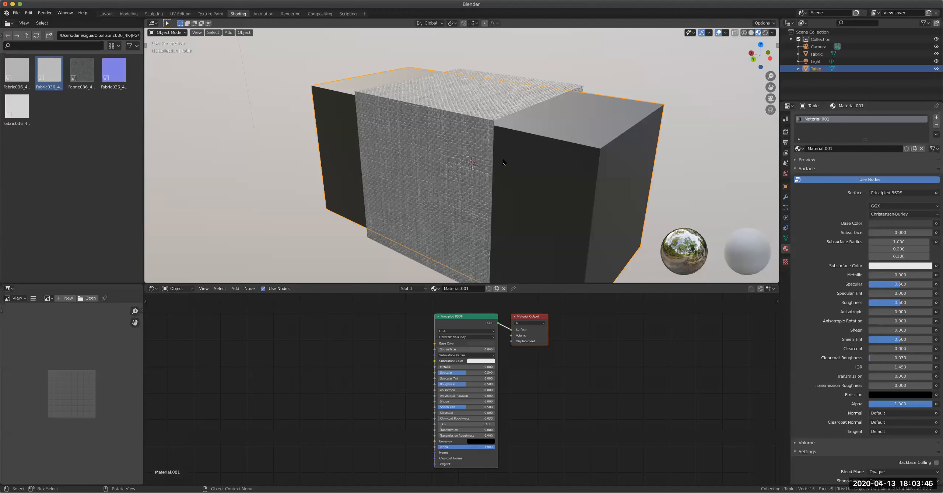
pyautogui.scroll(1, 507, 189)
# Select the Fabric object and open it in the Modeling workspace with Material Preview shading
pyautogui.moveTo(511, 188); pyautogui.dragTo(487, 179, button='middle')
pyautogui.click(486, 180)
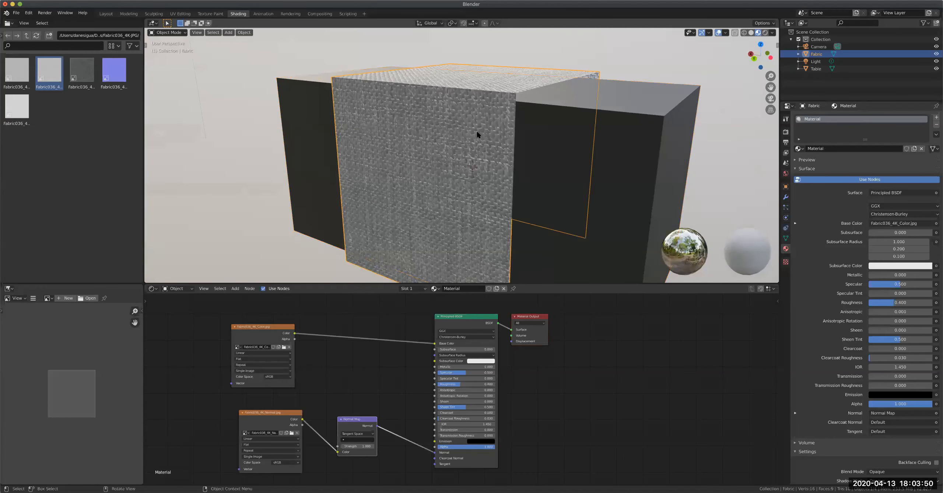
pyautogui.moveTo(438, 147); pyautogui.dragTo(443, 142, button='middle')
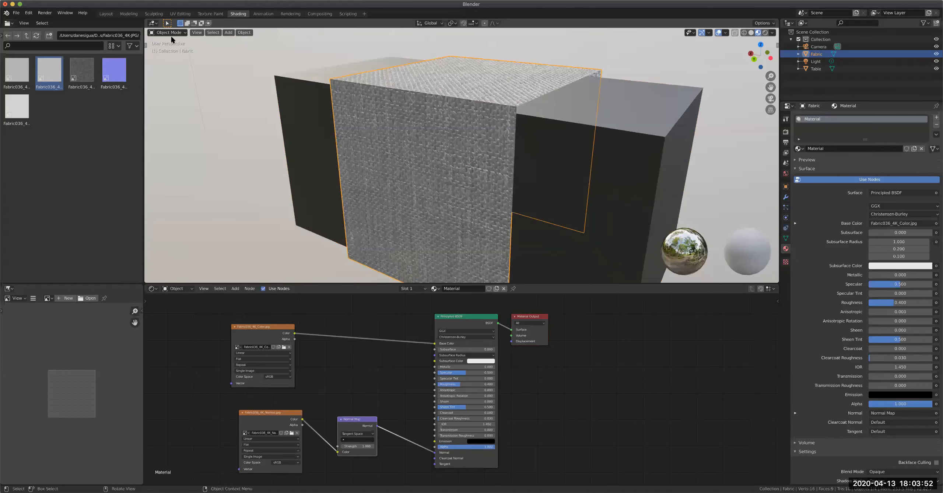
pyautogui.click(129, 13)
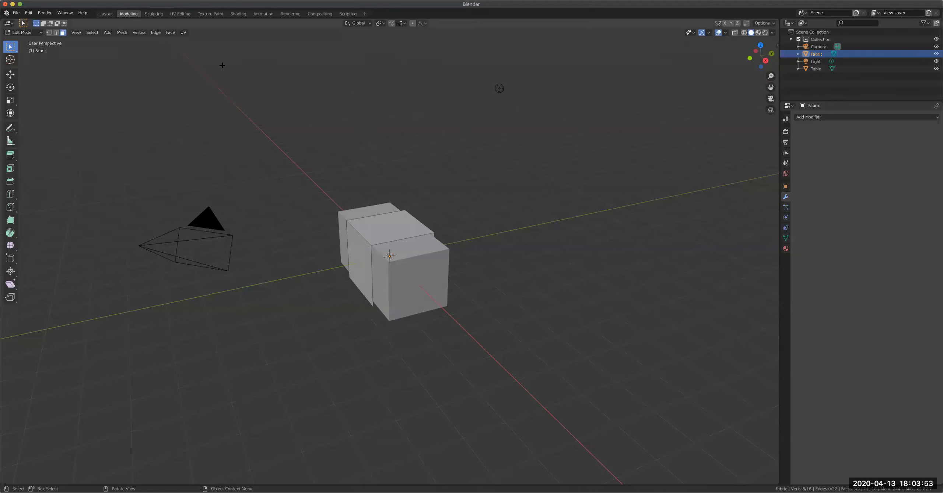
pyautogui.click(757, 32)
# Turn on Screencast Keys in the Modeling workspace's viewport
pyautogui.press('n')
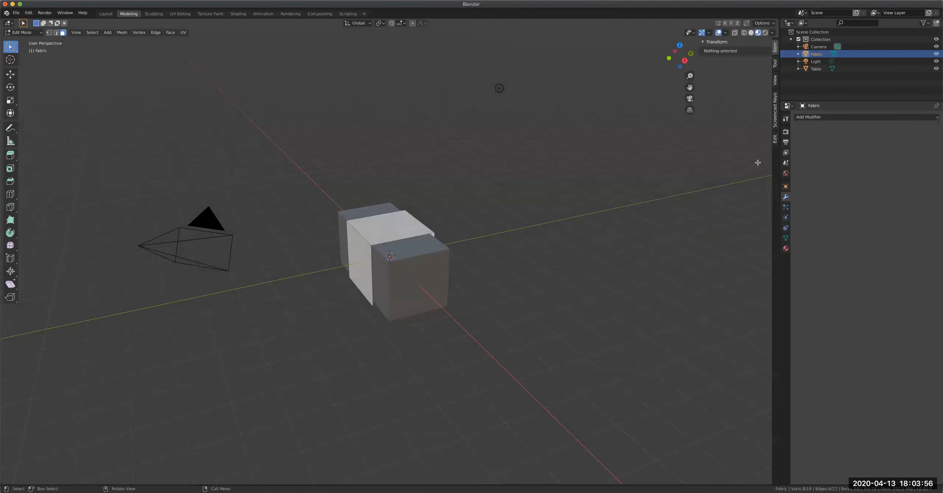
pyautogui.click(775, 109)
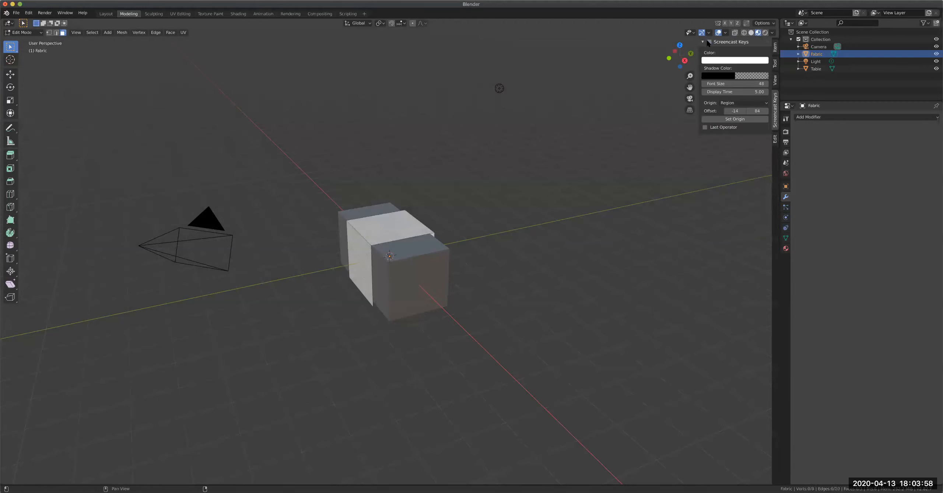
pyautogui.click(708, 43)
pyautogui.scroll(4, 413, 211)
pyautogui.scroll(1, 413, 212)
pyautogui.moveTo(412, 213); pyautogui.dragTo(375, 237, button='middle')
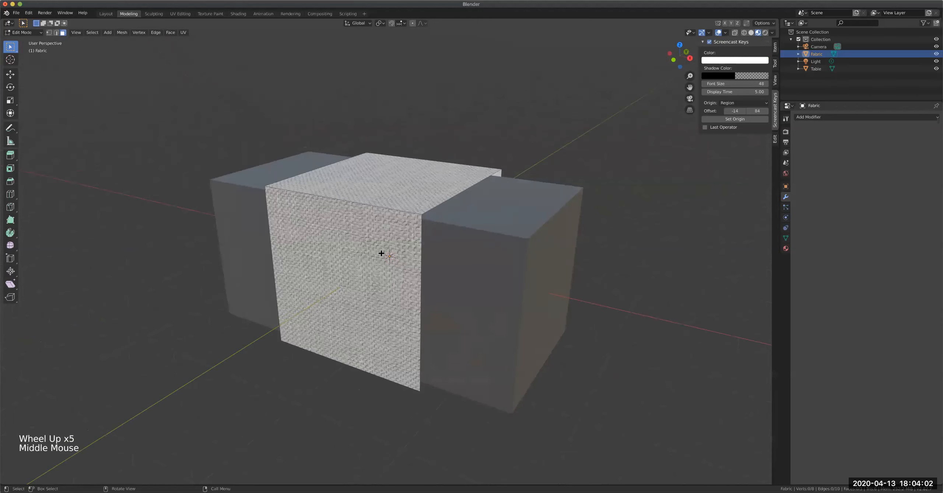
# Subdivide all faces of the Fabric mesh in Edit Mode
pyautogui.press('Tab')
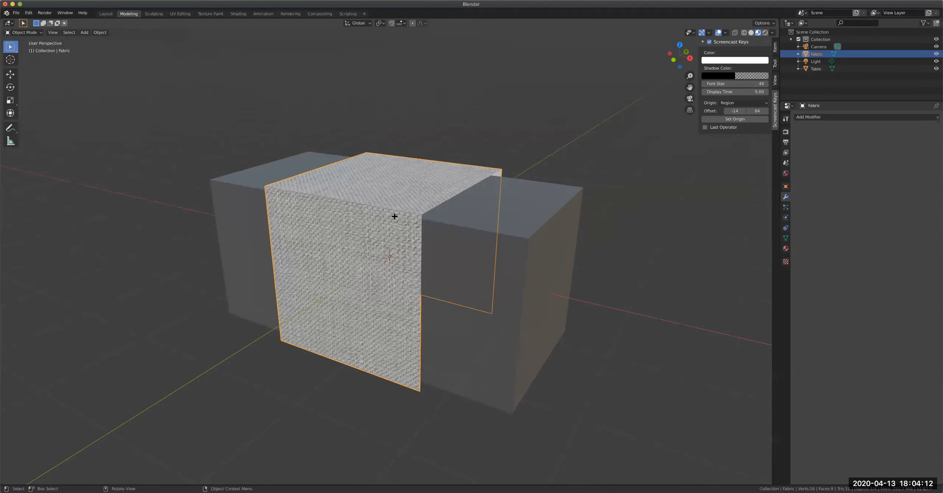
pyautogui.press('Tab')
pyautogui.press('a')
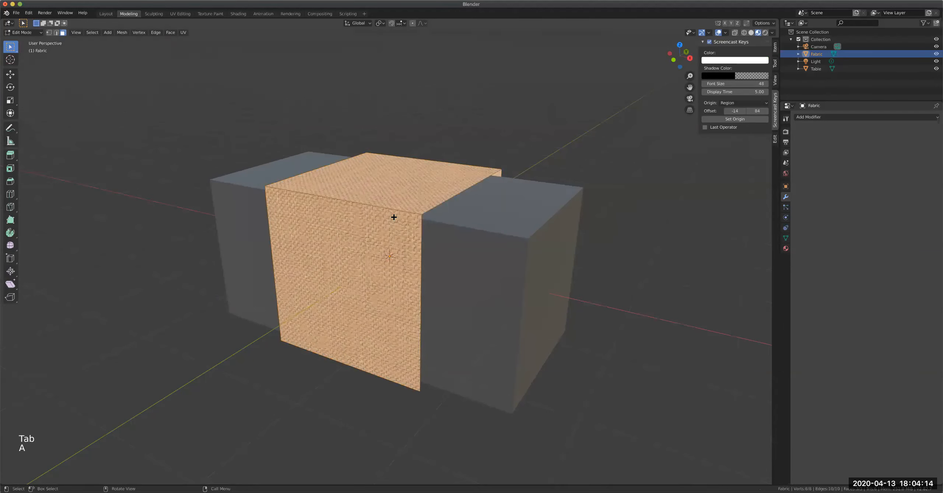
pyautogui.rightClick(393, 216)
pyautogui.click(397, 218)
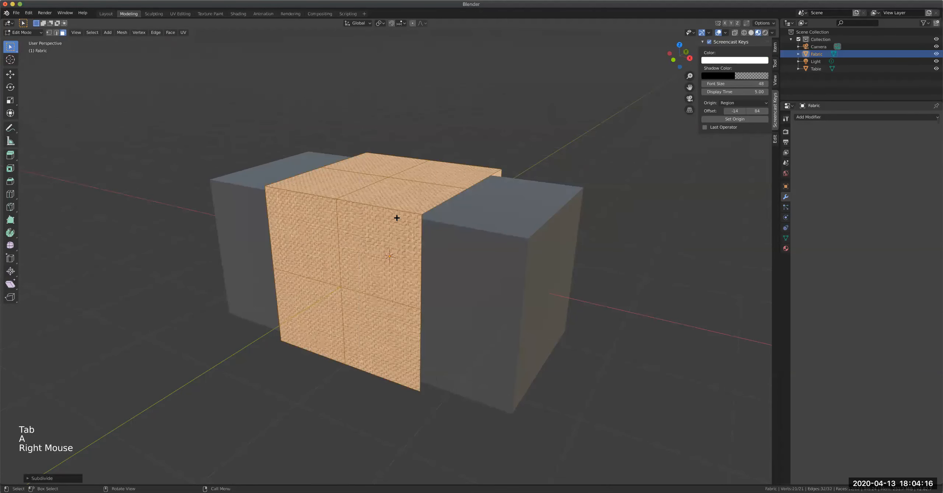
# Set the number of cuts for the Fabric mesh's subdivision to 100
pyautogui.click(28, 478)
pyautogui.click(99, 427)
pyautogui.moveTo(89, 429)
pyautogui.mouseDown()
pyautogui.moveTo(143, 428)
pyautogui.moveTo(89, 428)
pyautogui.mouseUp()
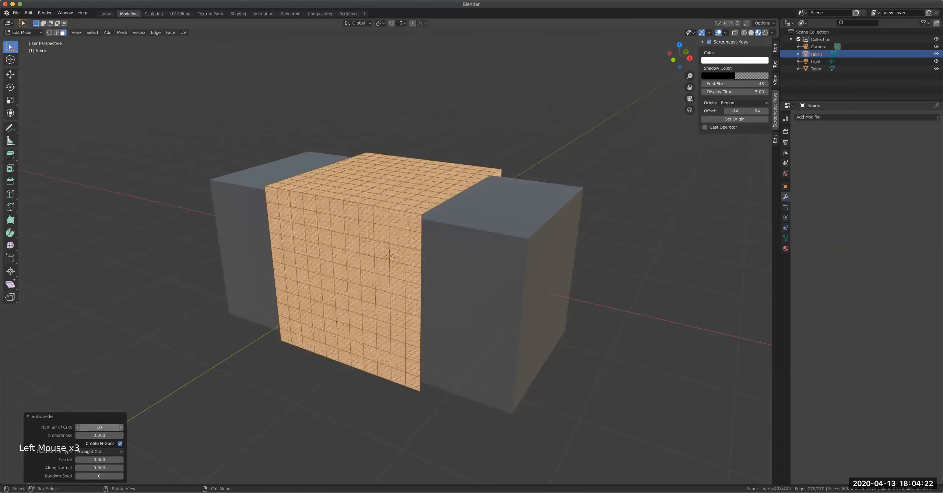
pyautogui.click(85, 429)
pyautogui.write('0')
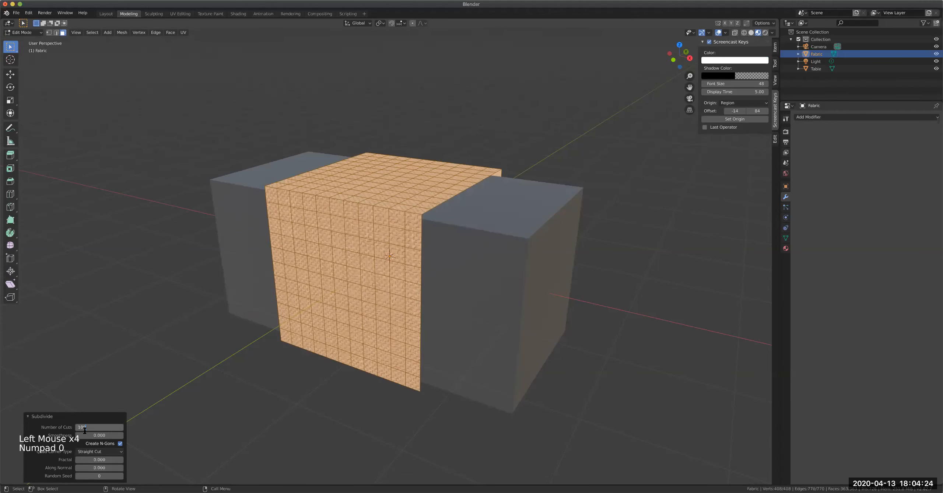
pyautogui.press('Return')
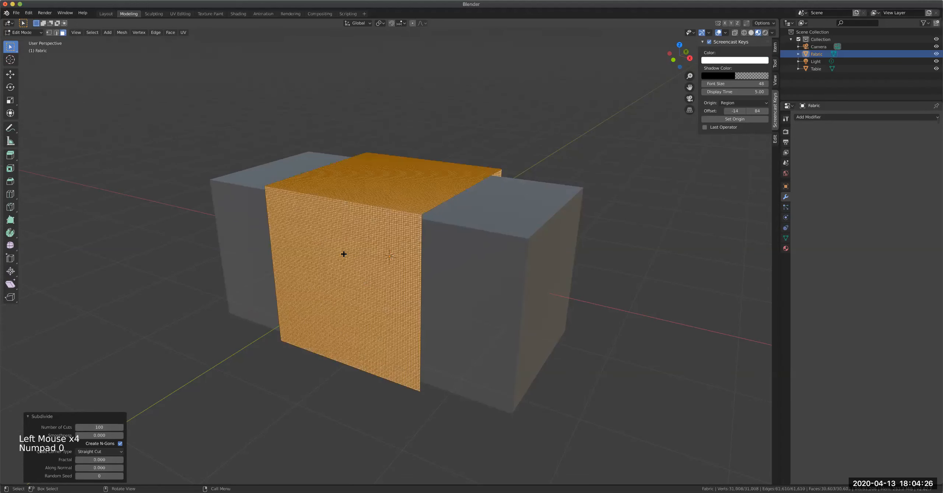
pyautogui.scroll(2, 352, 253)
pyautogui.scroll(2, 351, 253)
pyautogui.moveTo(354, 263); pyautogui.dragTo(368, 279, button='middle')
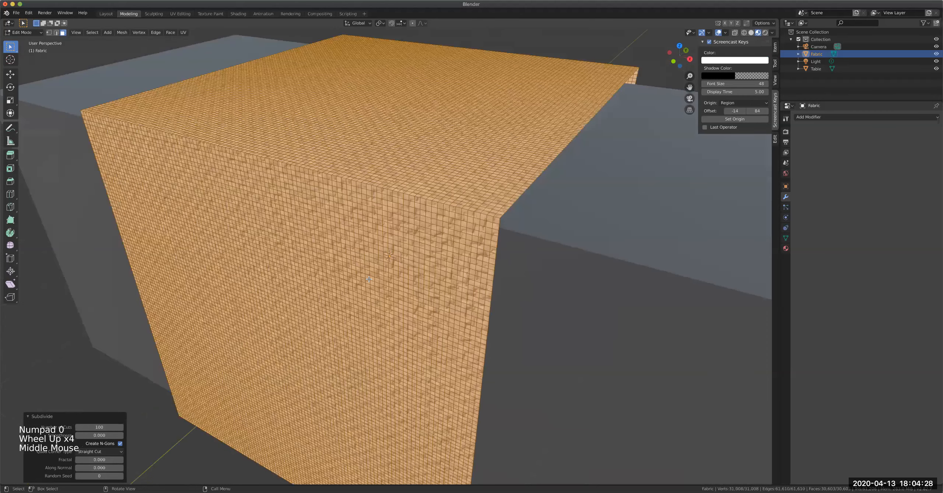
pyautogui.scroll(-3, 365, 278)
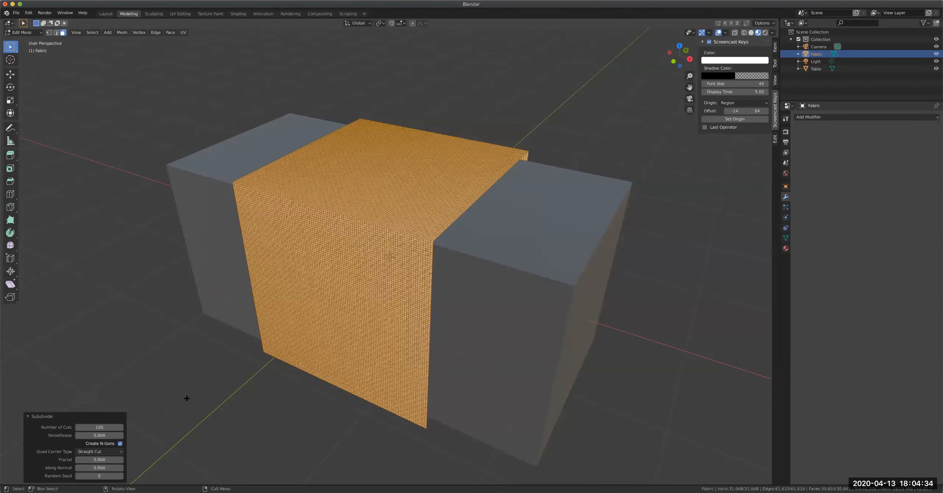
# Try a higher Smoothness on the Fabric's subdivision, return it to zero and leave Edit Mode
pyautogui.moveTo(98, 434); pyautogui.dragTo(118, 434)
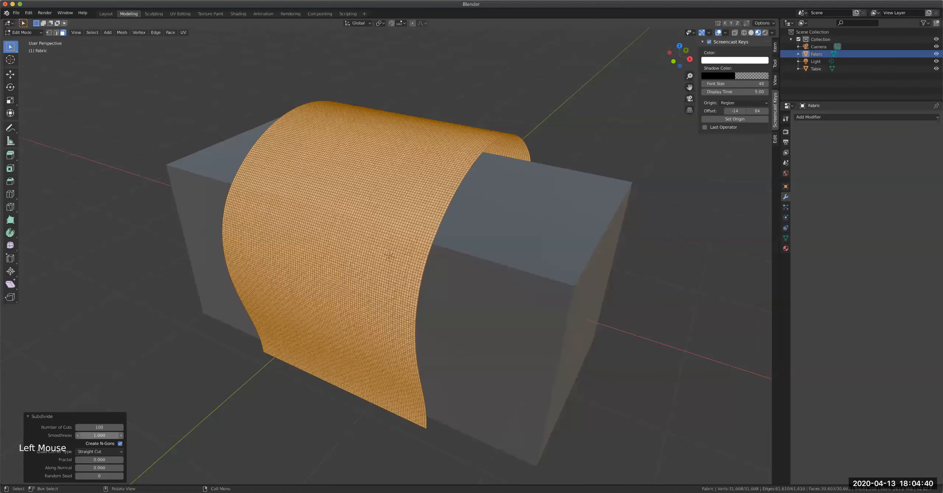
pyautogui.moveTo(118, 434); pyautogui.dragTo(97, 435)
pyautogui.press('Tab')
pyautogui.moveTo(441, 226); pyautogui.dragTo(432, 337, button='middle')
pyautogui.scroll(2, 421, 196)
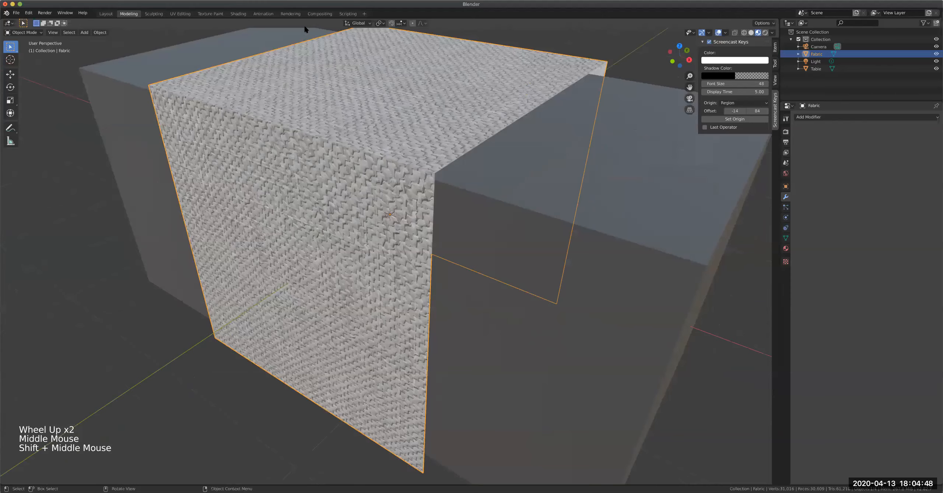
# In the Shading workspace, add the Fabric036_4K_Roughness.jpg texture to the Fabric material and connect its Color to the shader's Roughness
pyautogui.click(238, 13)
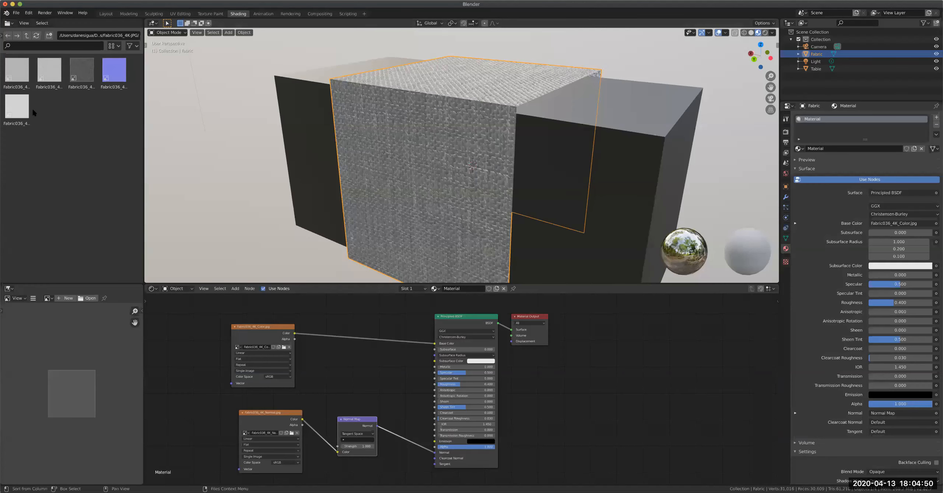
pyautogui.moveTo(68, 173); pyautogui.dragTo(330, 371)
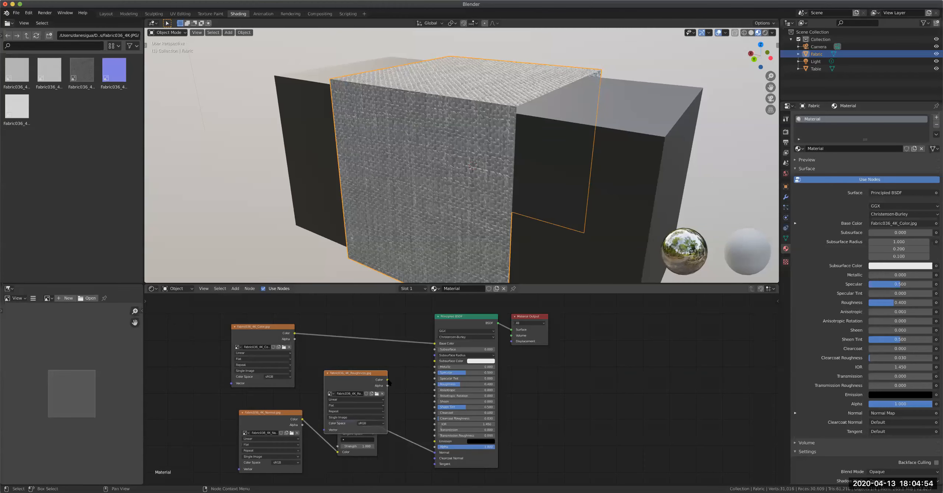
pyautogui.moveTo(387, 379); pyautogui.dragTo(435, 386)
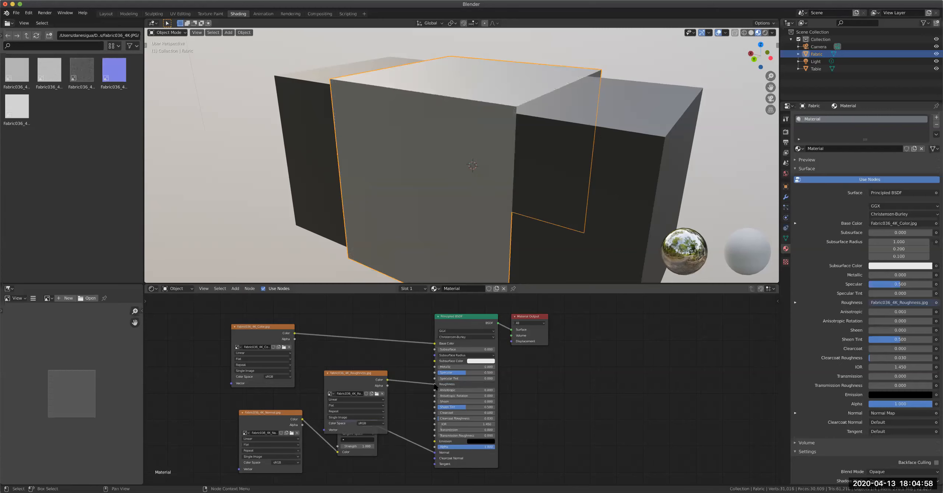
pyautogui.moveTo(495, 206); pyautogui.dragTo(438, 219, button='middle')
pyautogui.scroll(8, 500, 176)
pyautogui.scroll(-6, 500, 178)
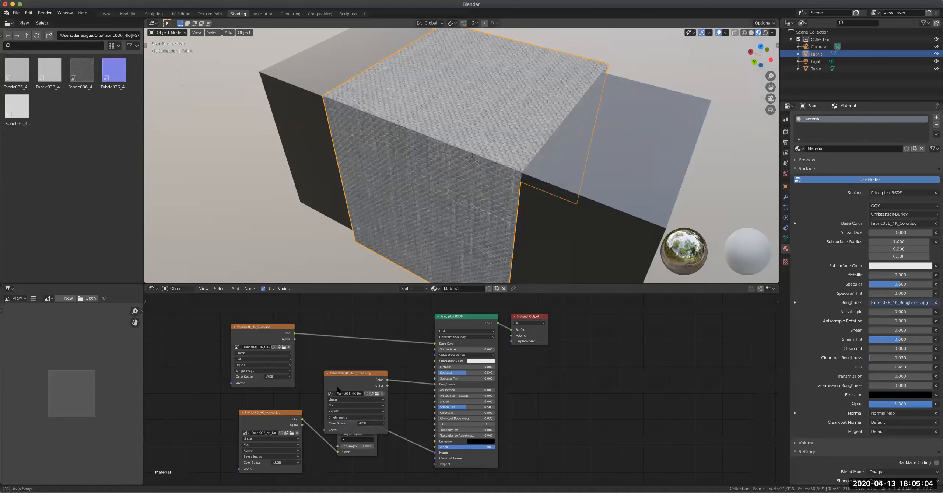
pyautogui.moveTo(336, 363); pyautogui.dragTo(311, 345)
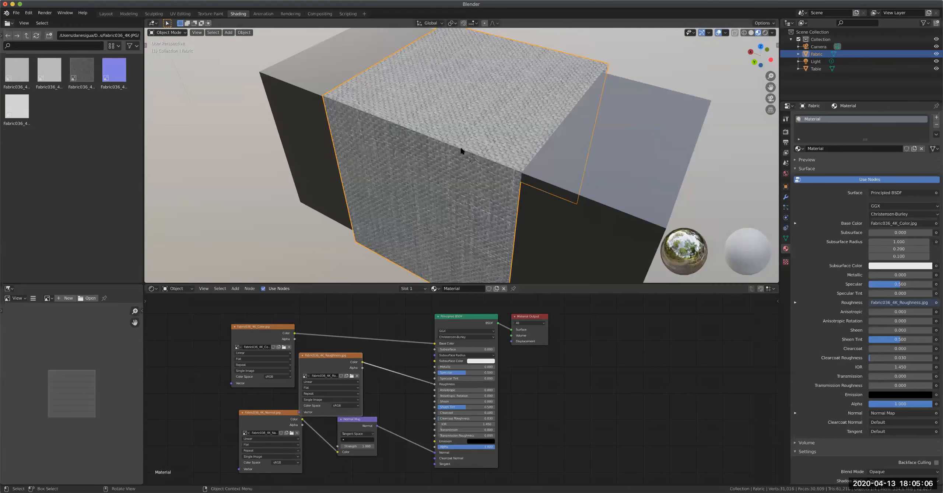
# Open the Fabric object in the Sculpting workspace with Material Preview shading
pyautogui.click(129, 14)
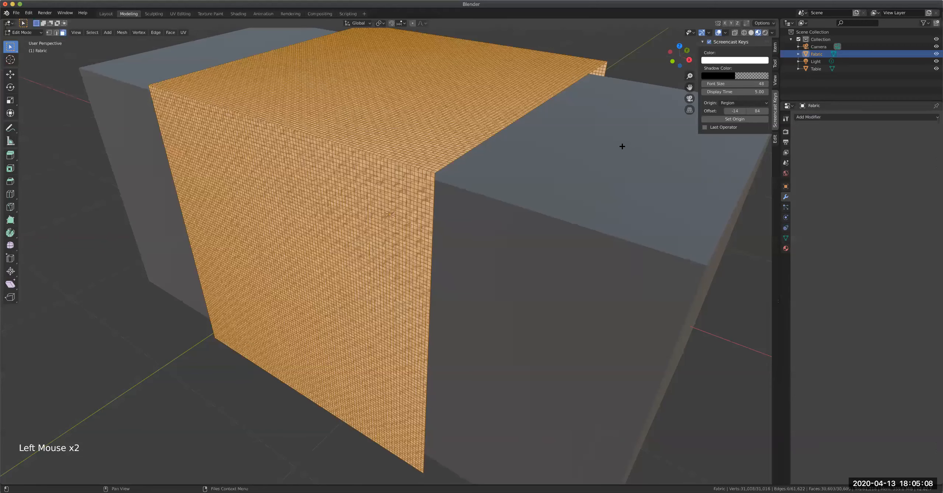
pyautogui.press('Tab')
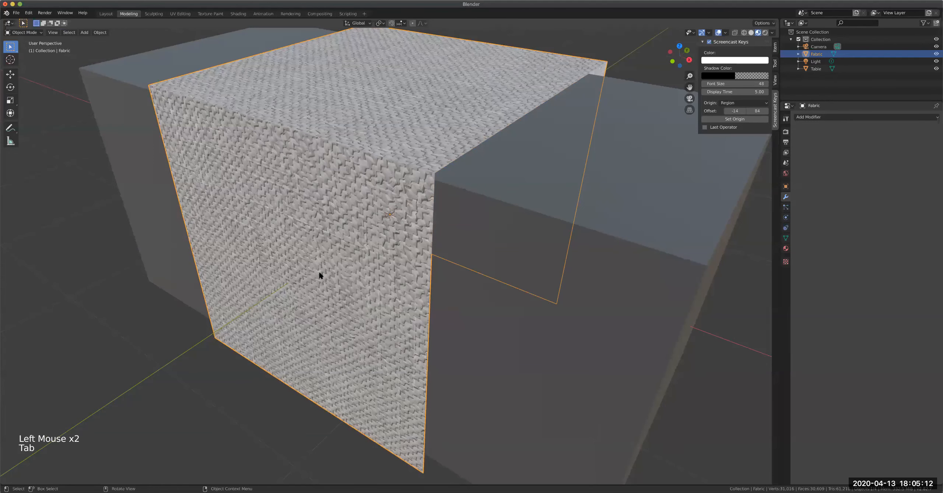
pyautogui.click(152, 15)
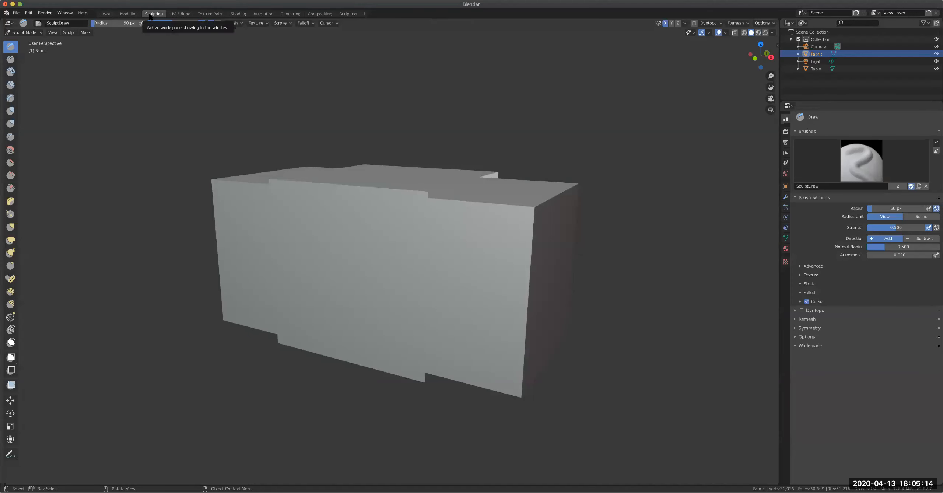
pyautogui.click(758, 33)
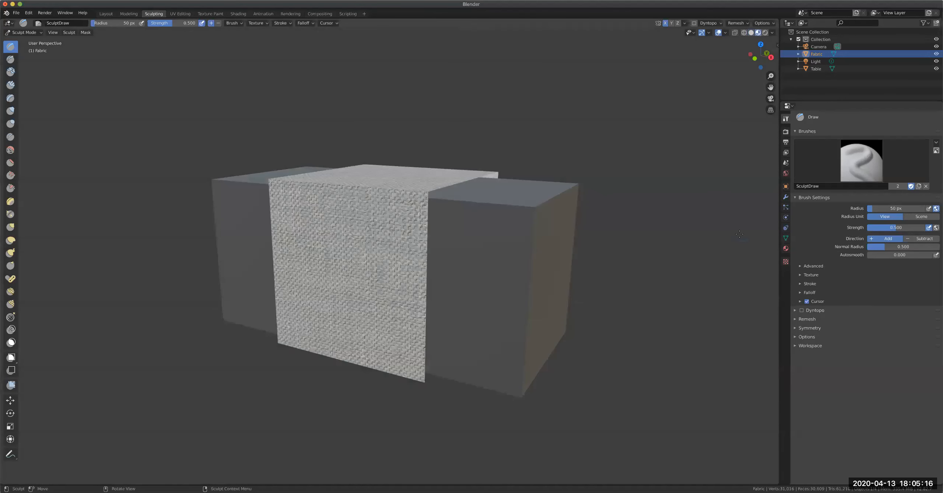
# Turn on Screencast Keys in the Sculpting workspace's viewport and hide its settings again
pyautogui.press('n')
pyautogui.click(775, 117)
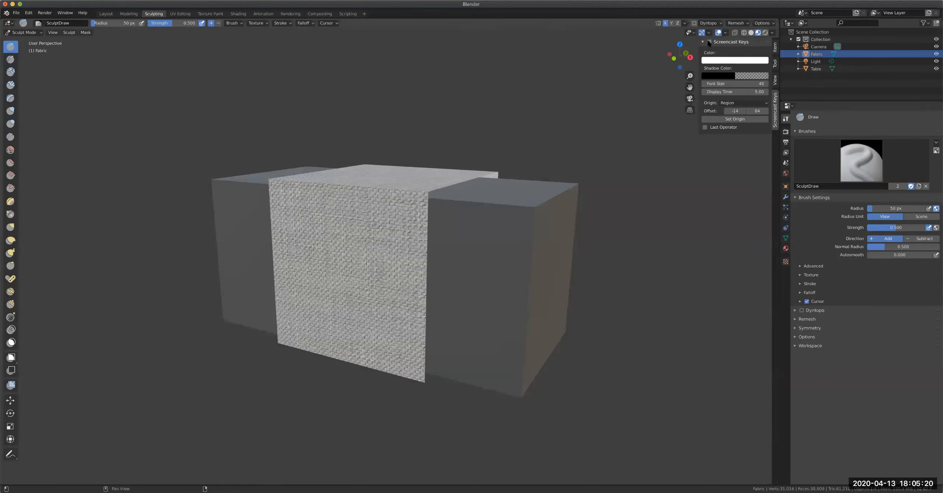
pyautogui.press('n')
# Choose the Smooth brush, set its radius to 212 px and turn off X-axis mirroring
pyautogui.moveTo(405, 221); pyautogui.dragTo(416, 229, button='middle')
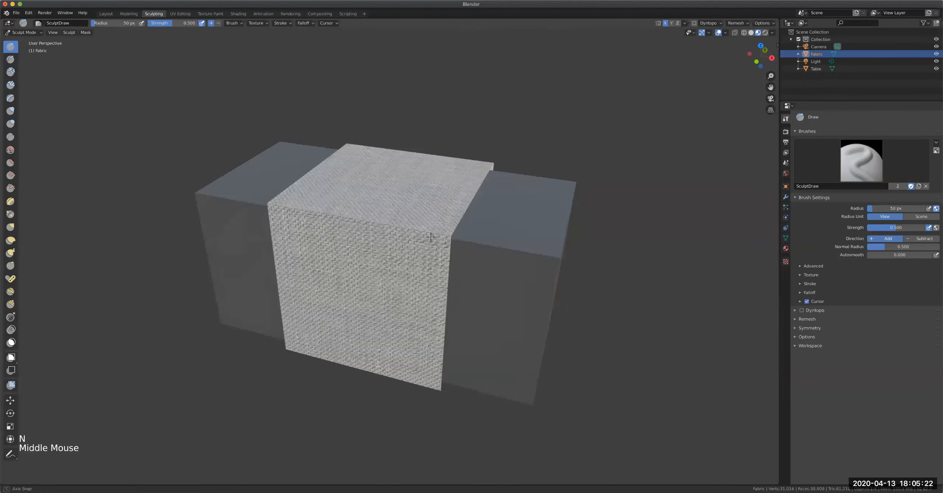
pyautogui.scroll(3, 417, 229)
pyautogui.scroll(-1, 417, 229)
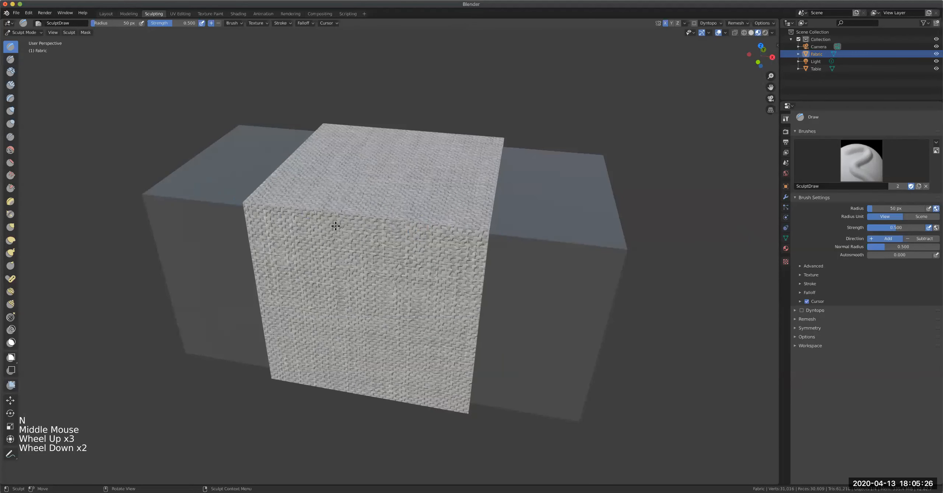
pyautogui.moveTo(336, 226); pyautogui.dragTo(201, 115, button='middle')
pyautogui.scroll(2, 368, 218)
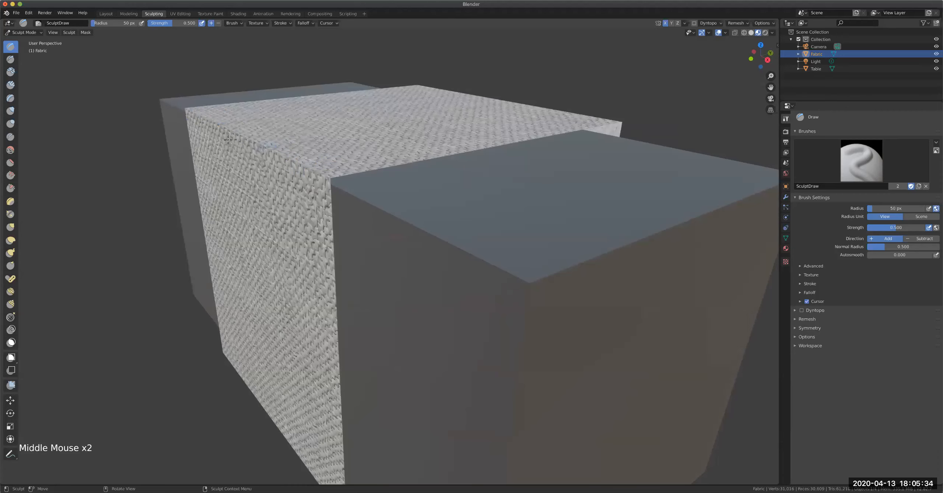
pyautogui.click(10, 150)
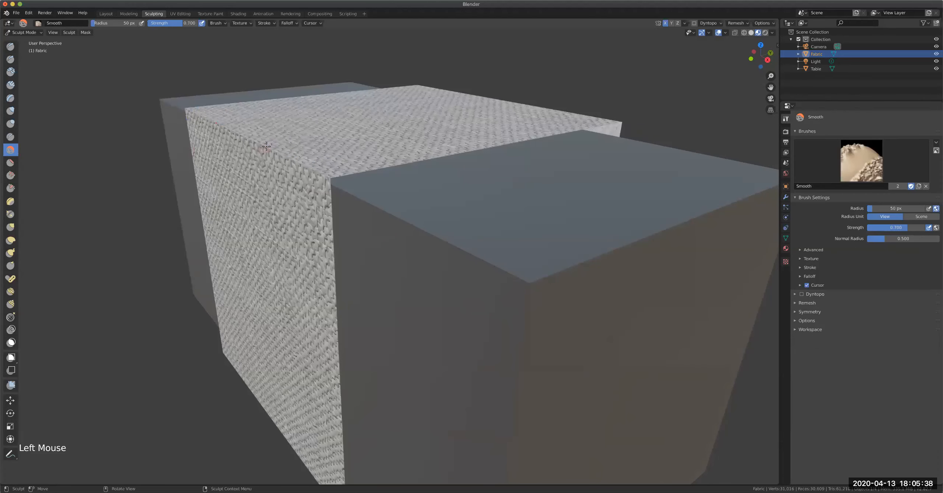
pyautogui.press('f')
pyautogui.click(296, 148)
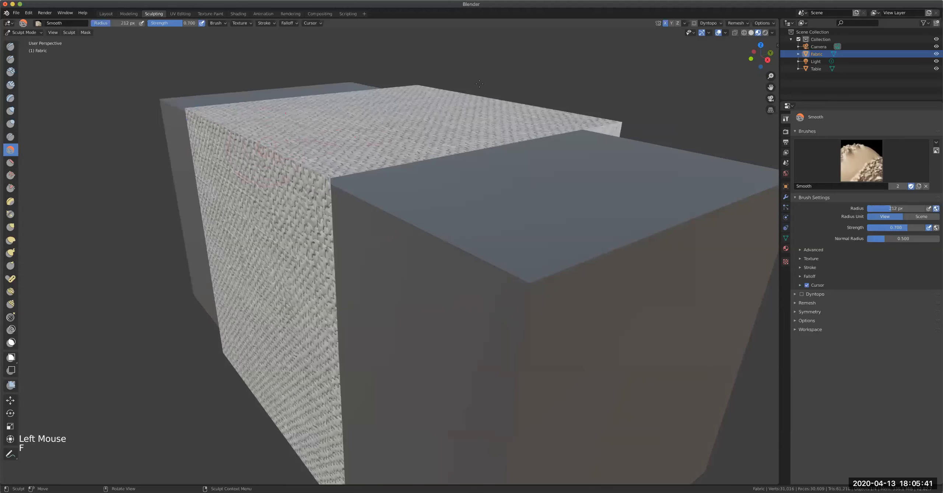
pyautogui.click(665, 25)
# Smooth the two sharp upper edges where the Fabric bends down over the Table's sides
pyautogui.moveTo(293, 142); pyautogui.dragTo(379, 167, button='middle')
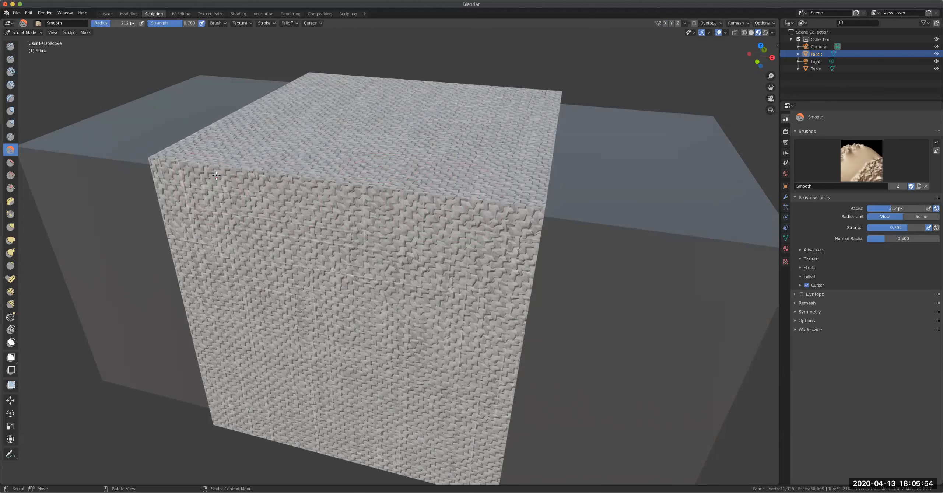
pyautogui.moveTo(216, 175); pyautogui.dragTo(25, 169, button='middle')
pyautogui.moveTo(157, 164)
pyautogui.mouseDown()
pyautogui.moveTo(358, 184)
pyautogui.moveTo(523, 217)
pyautogui.moveTo(480, 213)
pyautogui.mouseUp()
pyautogui.moveTo(480, 213)
pyautogui.mouseDown(button='middle')
pyautogui.moveTo(263, 137)
pyautogui.moveTo(383, 144)
pyautogui.mouseUp(button='middle')
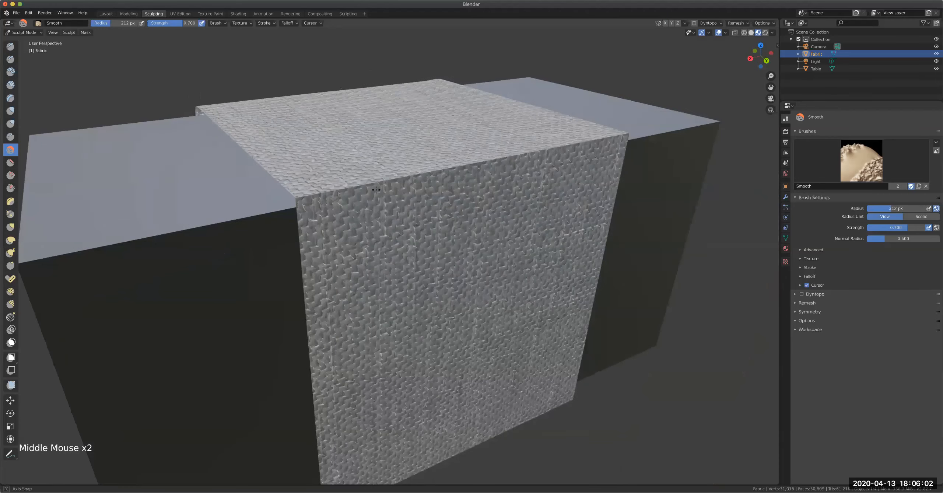
pyautogui.moveTo(303, 198); pyautogui.dragTo(619, 138)
pyautogui.moveTo(537, 153); pyautogui.dragTo(298, 207)
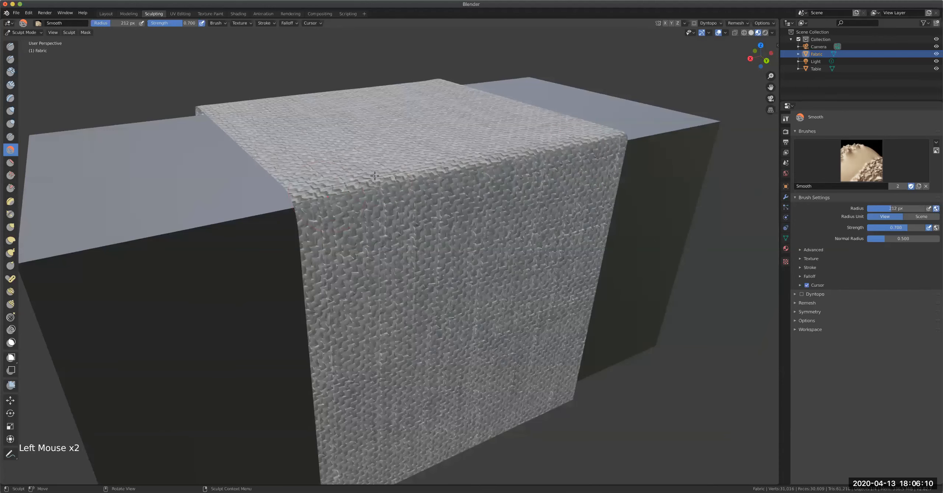
# Apply Shade Smooth to the Fabric in Object Mode and return it to Sculpt Mode
pyautogui.rightClick(401, 144)
pyautogui.moveTo(22, 33); pyautogui.dragTo(22, 42)
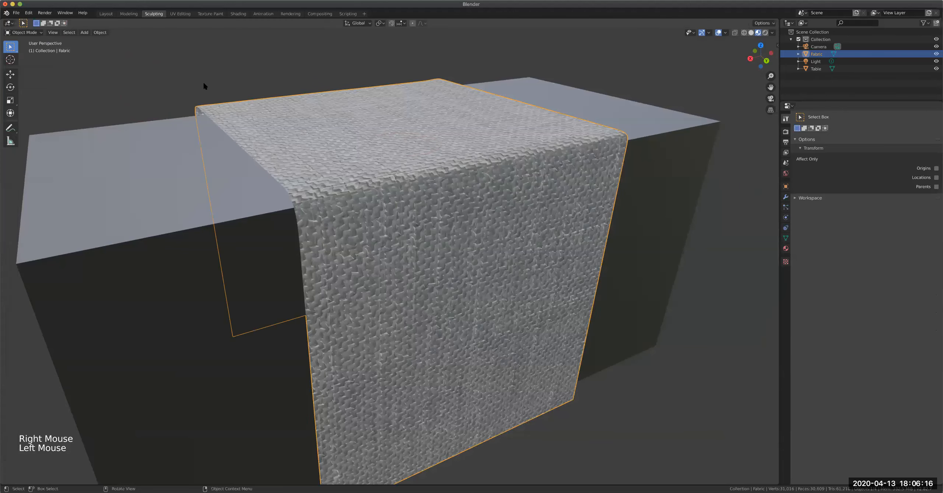
pyautogui.rightClick(268, 108)
pyautogui.click(271, 111)
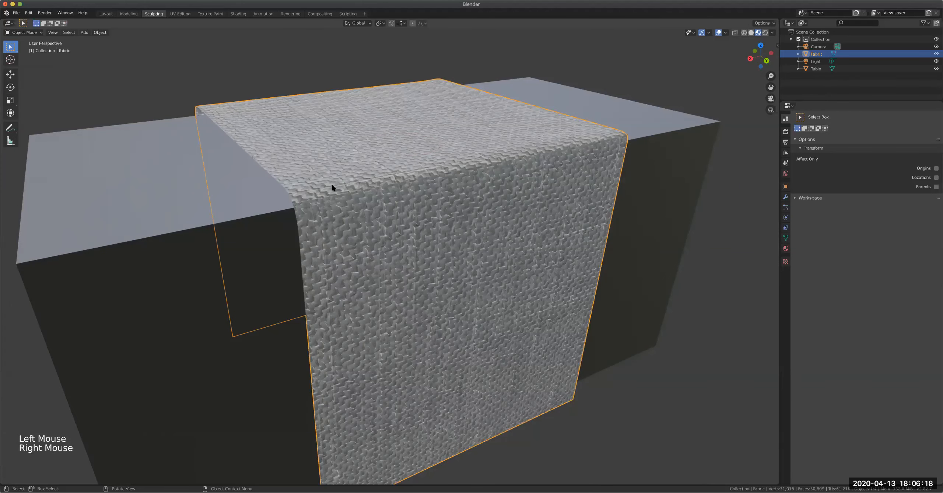
pyautogui.moveTo(22, 33); pyautogui.dragTo(22, 65)
pyautogui.moveTo(378, 160); pyautogui.dragTo(291, 160, button='middle')
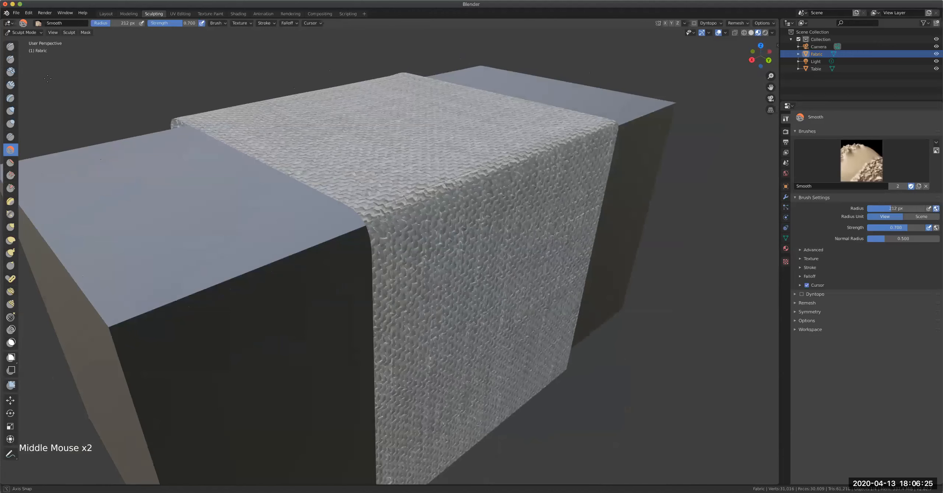
# Raise broad diagonal folds across the Fabric's top and over its bent edge with the Draw brush
pyautogui.click(10, 46)
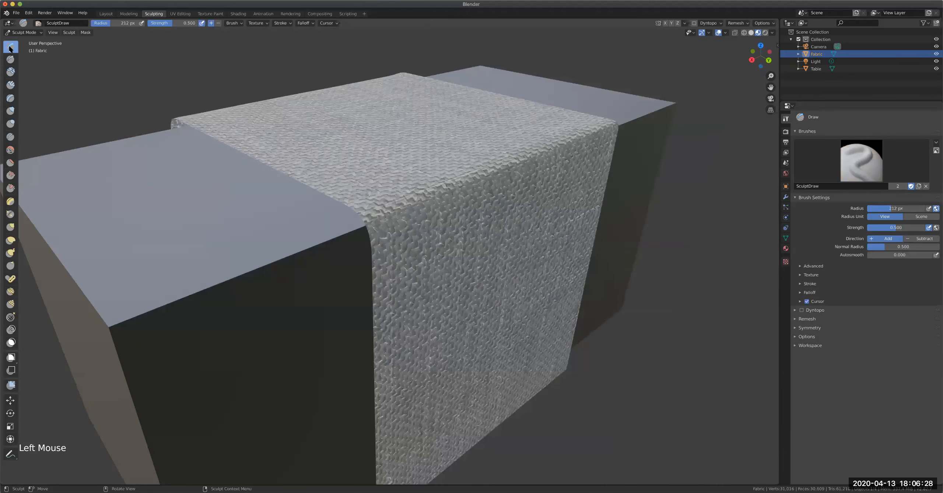
pyautogui.moveTo(394, 172); pyautogui.dragTo(395, 153, button='middle')
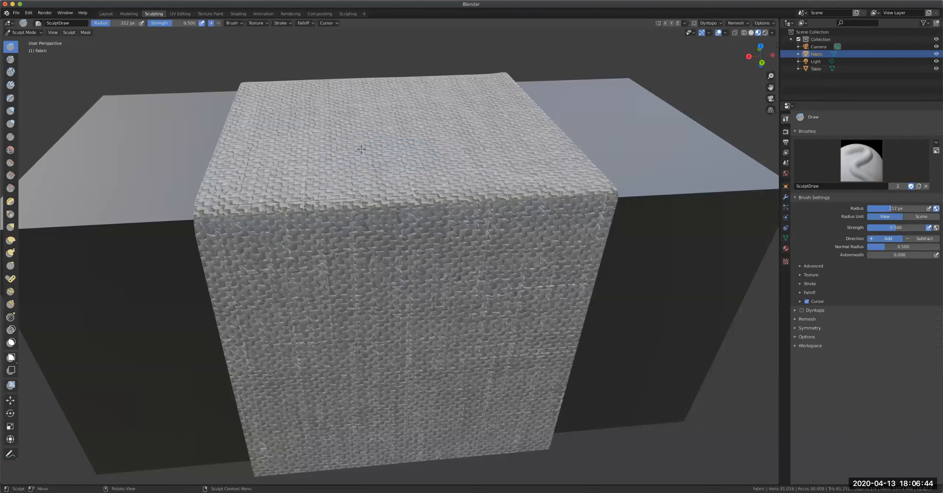
pyautogui.moveTo(465, 133)
pyautogui.mouseDown()
pyautogui.moveTo(342, 204)
pyautogui.moveTo(287, 265)
pyautogui.moveTo(320, 242)
pyautogui.mouseUp()
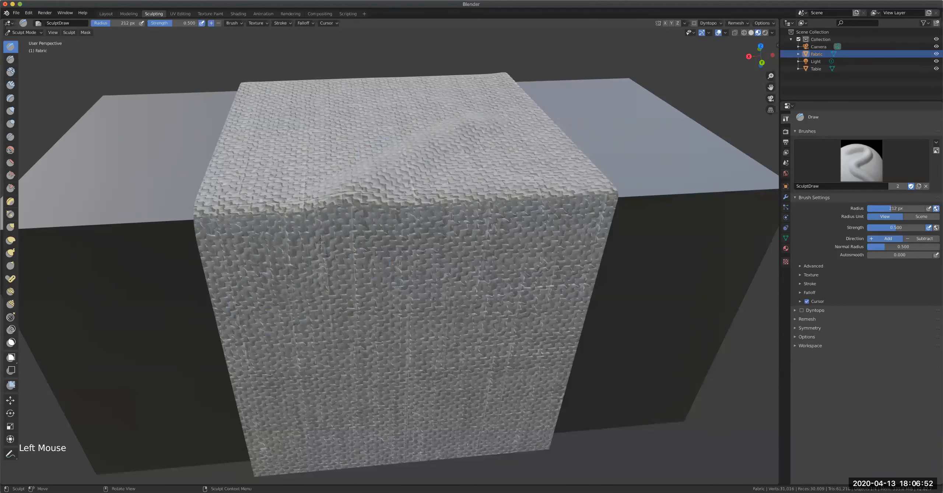
pyautogui.moveTo(320, 242); pyautogui.dragTo(297, 247, button='middle')
pyautogui.moveTo(350, 204); pyautogui.dragTo(384, 191, button='middle')
pyautogui.moveTo(379, 192); pyautogui.dragTo(552, 197)
pyautogui.moveTo(340, 144); pyautogui.dragTo(490, 114)
# Sculpt more Draw-brush folds from the Fabric's top down onto its hanging side
pyautogui.moveTo(537, 118)
pyautogui.mouseDown(button='middle')
pyautogui.moveTo(521, 141)
pyautogui.moveTo(494, 147)
pyautogui.mouseUp(button='middle')
pyautogui.moveTo(332, 158); pyautogui.dragTo(256, 228)
pyautogui.moveTo(262, 253); pyautogui.dragTo(287, 222, button='middle')
pyautogui.moveTo(475, 120)
pyautogui.mouseDown()
pyautogui.moveTo(343, 324)
pyautogui.moveTo(333, 372)
pyautogui.mouseUp()
pyautogui.moveTo(386, 235); pyautogui.dragTo(342, 306, button='middle')
pyautogui.moveTo(342, 217); pyautogui.dragTo(383, 170)
# Reduce the Draw brush radius to 136 px and raise a narrower fold across the Fabric
pyautogui.press('f')
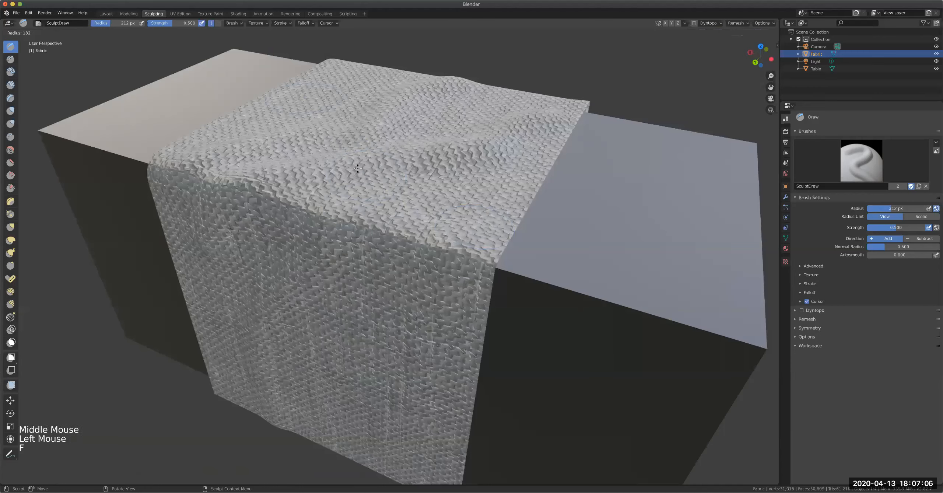
pyautogui.click(355, 162)
pyautogui.moveTo(383, 159); pyautogui.dragTo(432, 206, button='middle')
pyautogui.moveTo(426, 223)
pyautogui.mouseDown()
pyautogui.moveTo(399, 243)
pyautogui.moveTo(368, 304)
pyautogui.moveTo(373, 446)
pyautogui.moveTo(342, 62)
pyautogui.moveTo(352, 55)
pyautogui.mouseUp()
# Carve grooves between the folds on the Fabric's top with the inverted Draw brush
pyautogui.moveTo(349, 154); pyautogui.dragTo(450, 107, button='middle')
pyautogui.scroll(3, 449, 105)
pyautogui.scroll(-2, 449, 105)
pyautogui.moveTo(442, 110)
pyautogui.mouseDown(button='middle')
pyautogui.moveTo(450, 103)
pyautogui.moveTo(388, 116)
pyautogui.mouseUp(button='middle')
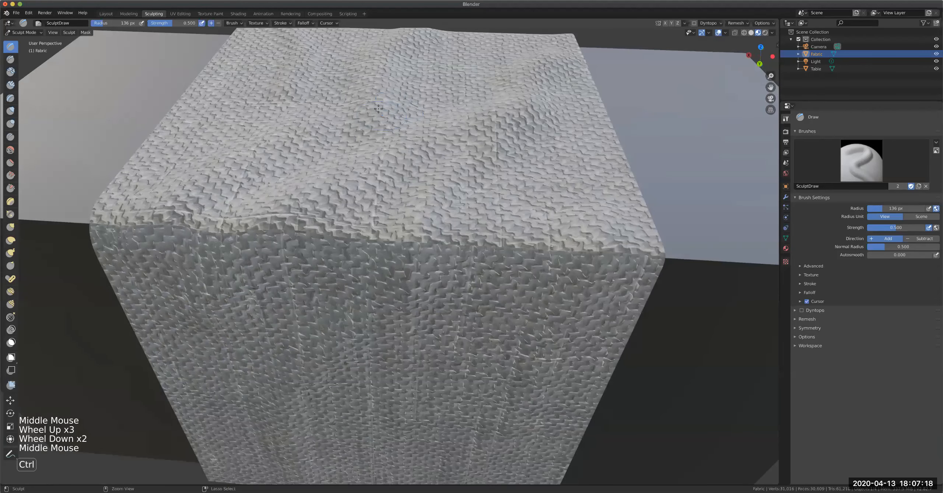
pyautogui.keyDown('ctrl'); pyautogui.moveTo(375, 74); pyautogui.dragTo(365, 110); pyautogui.keyUp('ctrl')
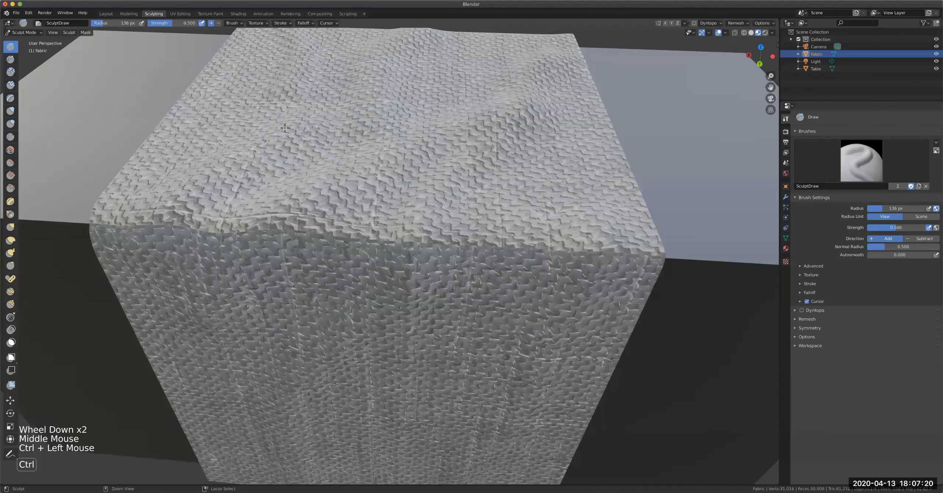
pyautogui.moveTo(218, 147)
pyautogui.keyDown('ctrl'); pyautogui.mouseDown()
pyautogui.moveTo(439, 159)
pyautogui.moveTo(448, 151)
pyautogui.mouseUp(); pyautogui.keyUp('ctrl')
pyautogui.moveTo(447, 151)
pyautogui.mouseDown(button='middle')
pyautogui.moveTo(475, 154)
pyautogui.moveTo(394, 93)
pyautogui.mouseUp(button='middle')
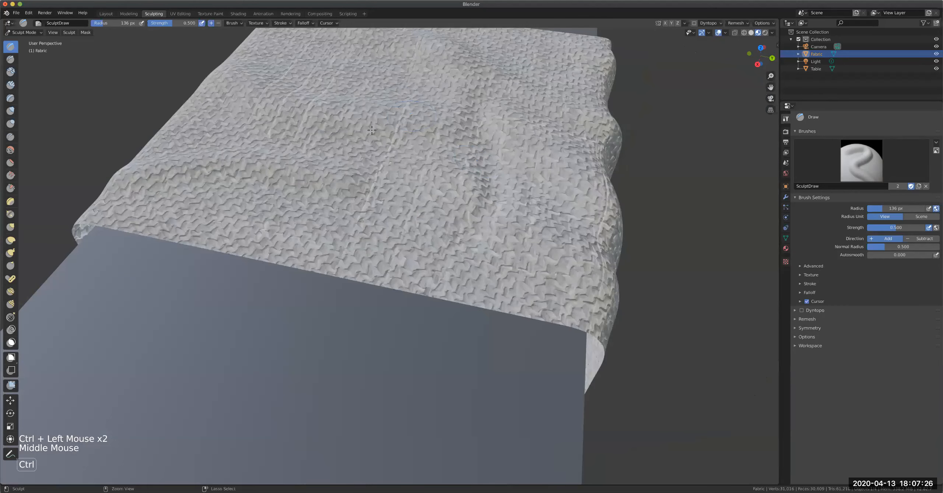